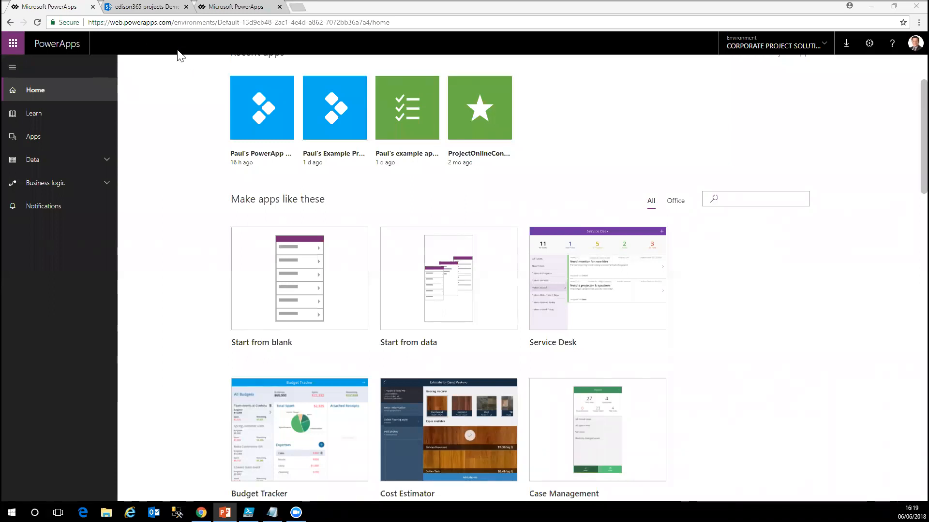
- Run the recent example app for Project Online - SharePoint Connector and browse its My Projects list
mouse_move(429, 117)
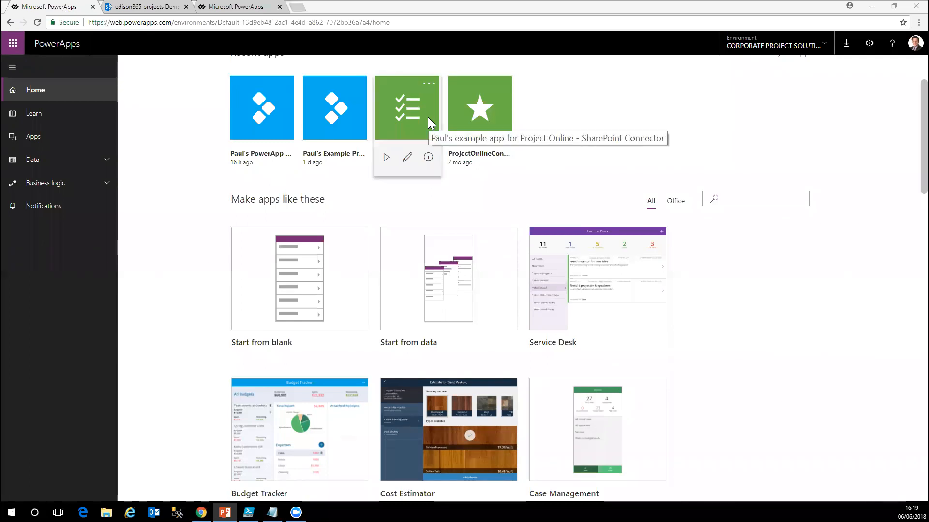
click(386, 158)
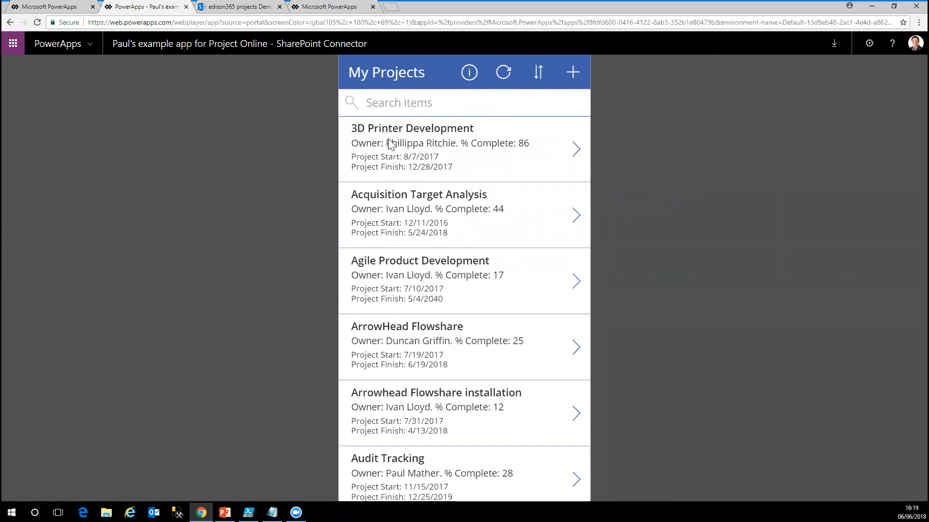
scroll(460, 271, down, 5)
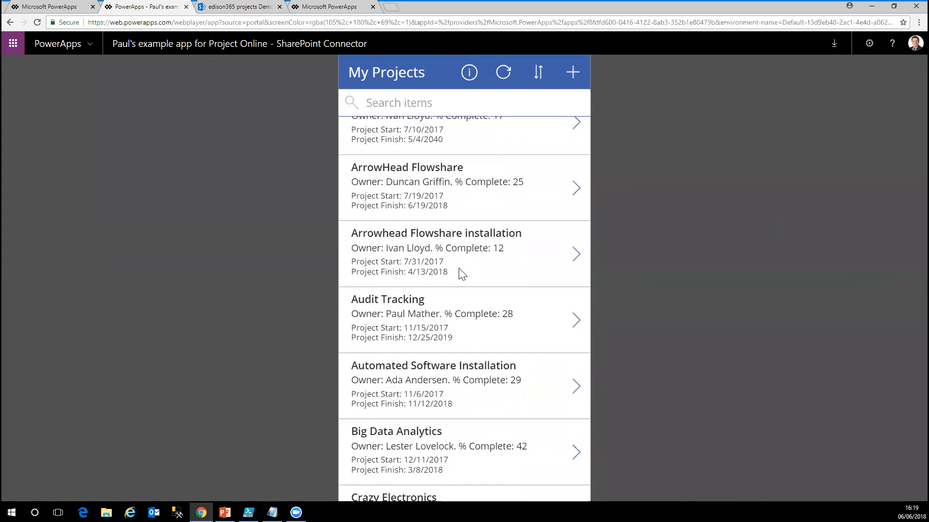
scroll(476, 311, down, 3)
scroll(490, 323, up, 8)
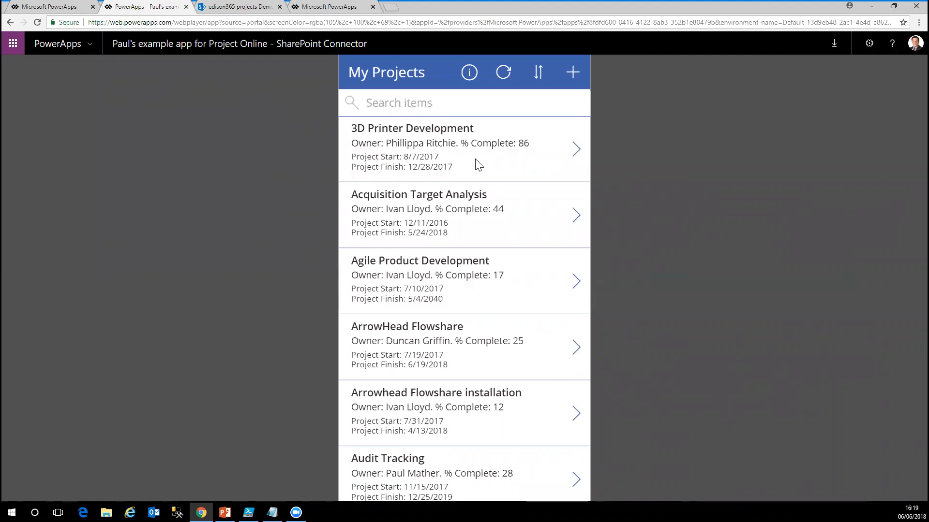
- View the project details of 3D Printer Development and Acquisition Target Analysis in the app
click(575, 151)
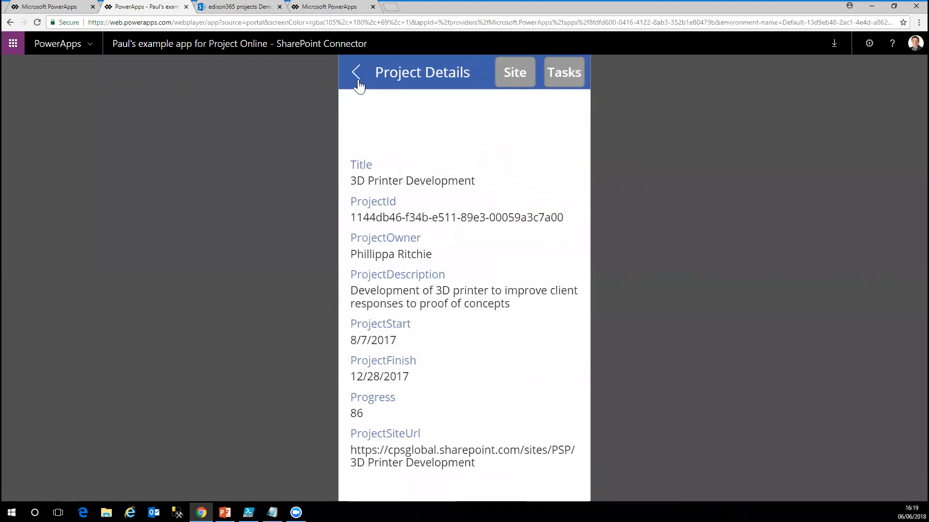
click(358, 83)
click(575, 216)
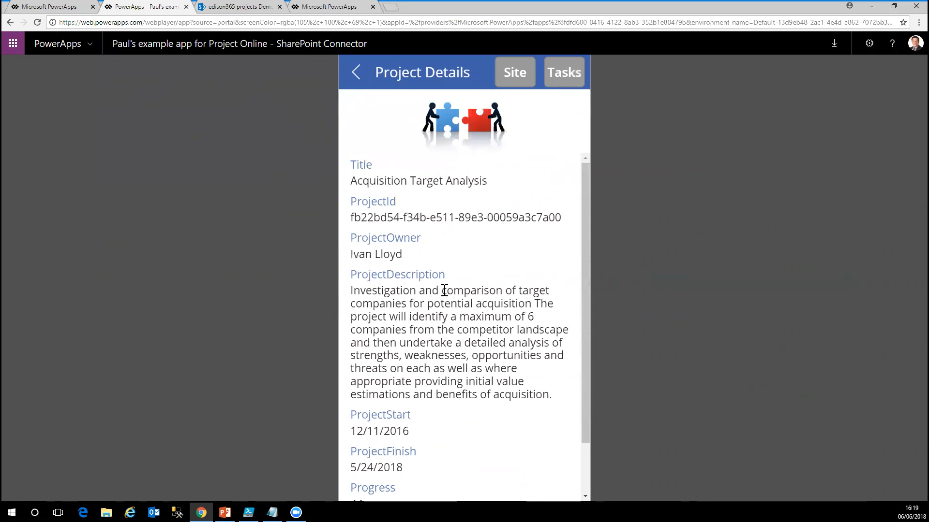
scroll(462, 332, down, 1)
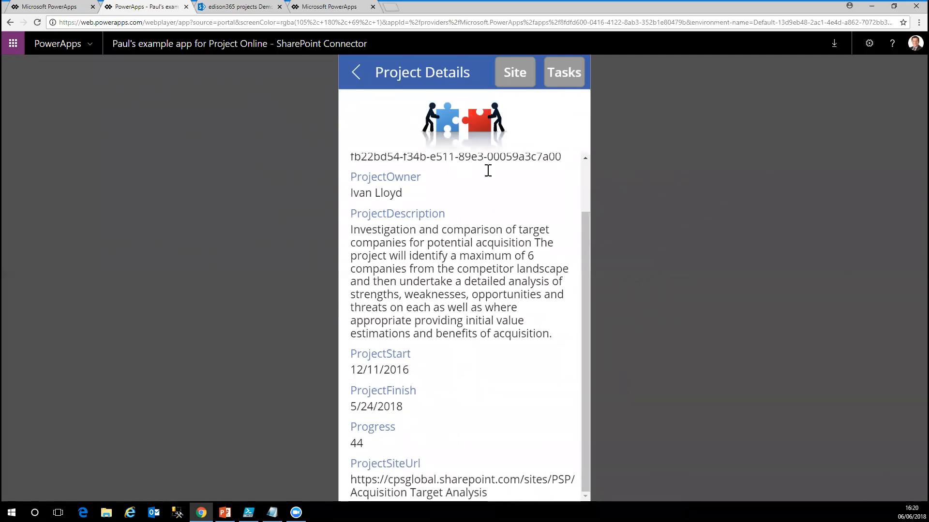
- Open the site and the task schedule of Acquisition Target Analysis from the app, returning to its project details
click(514, 80)
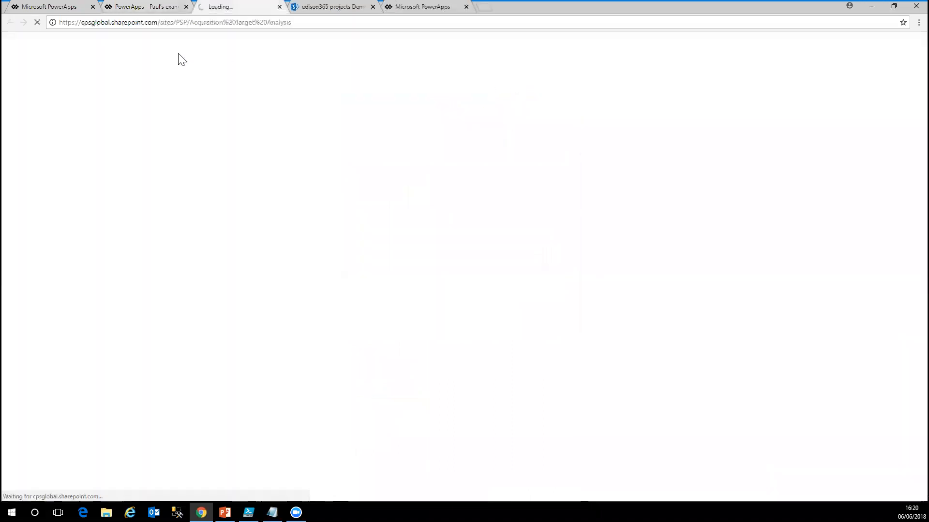
click(148, 9)
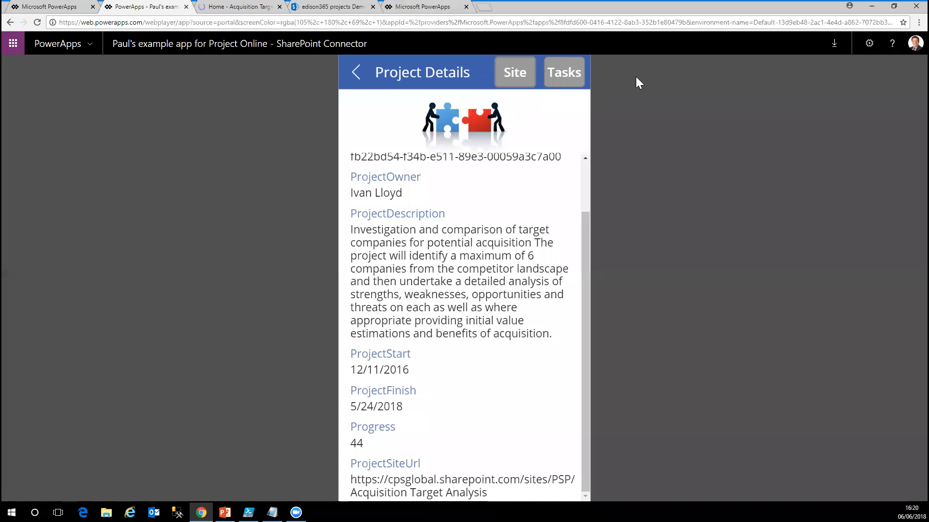
click(569, 79)
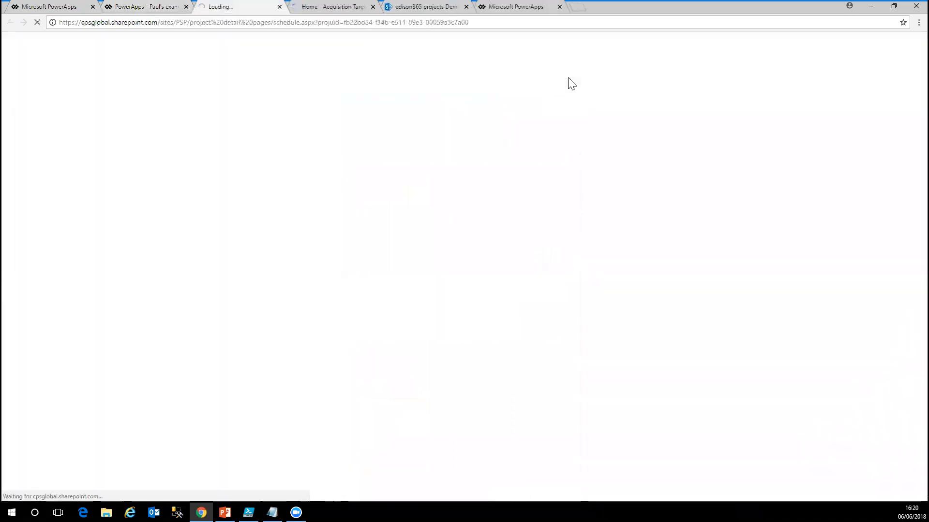
click(130, 10)
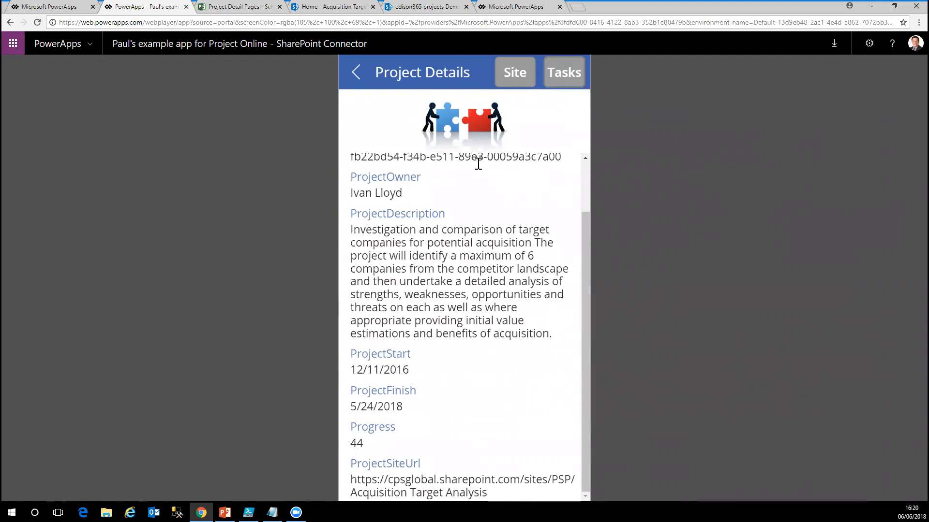
scroll(491, 160, up, 2)
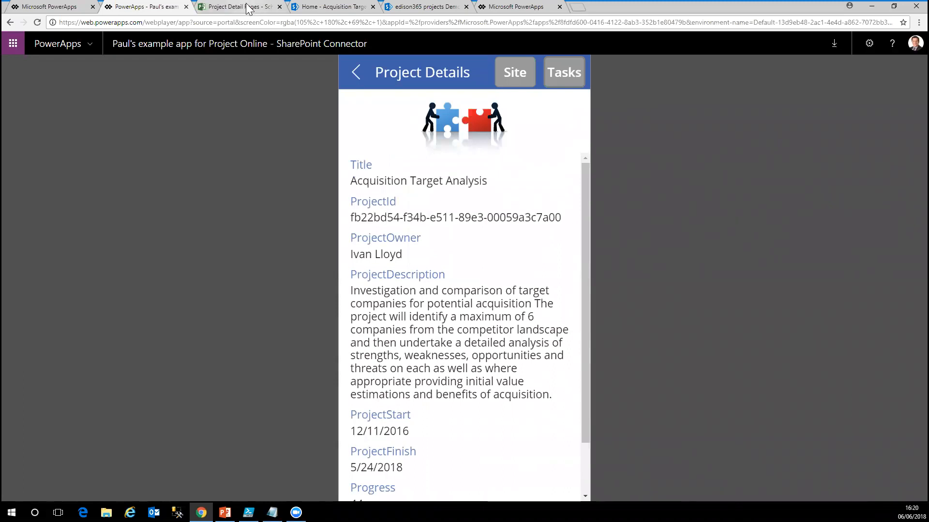
- Close the Acquisition Target Analysis schedule and site pages and return to the running app
click(246, 6)
click(279, 7)
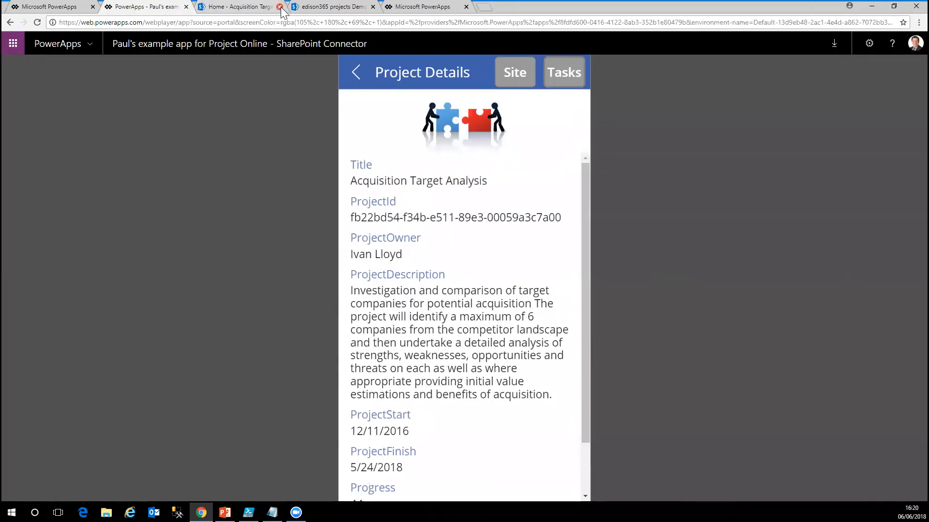
click(280, 6)
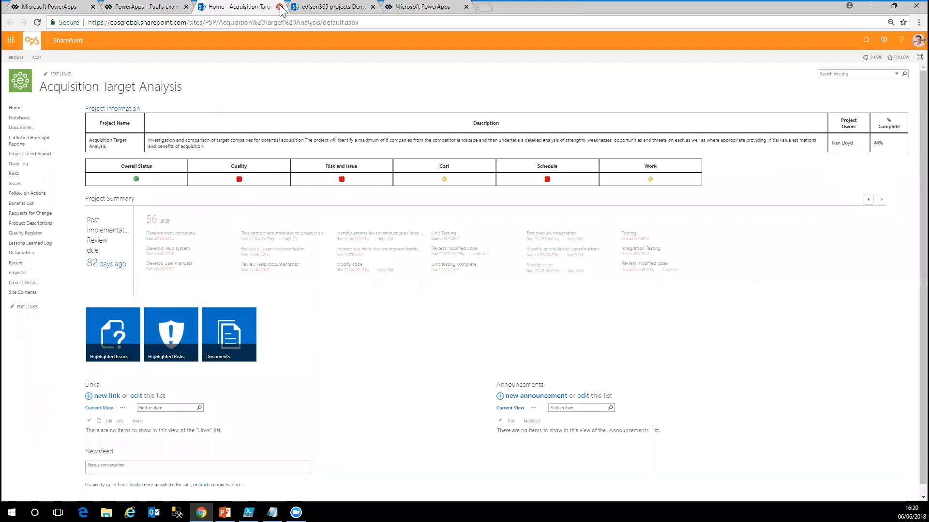
click(279, 7)
click(166, 8)
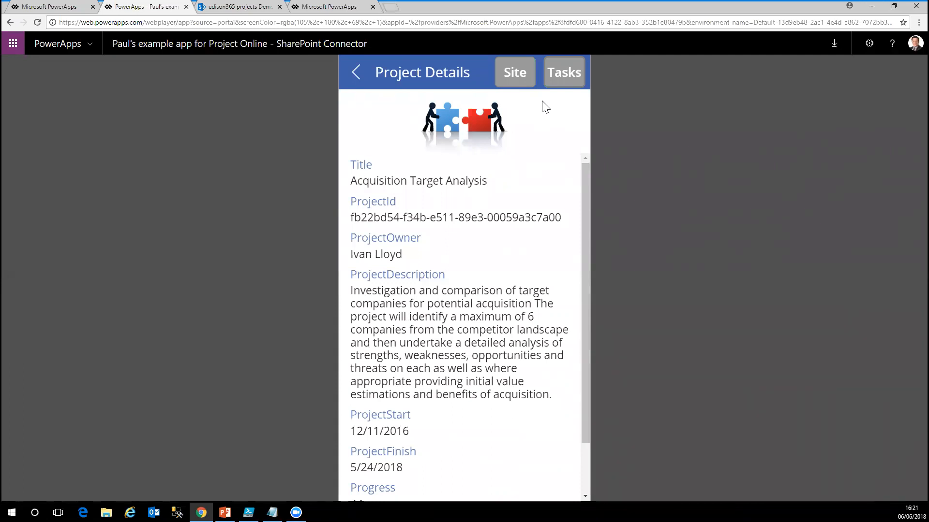
- Search My Projects for "ac" and "aud", view the Audit Tracking details, and return to the list
click(358, 78)
click(384, 102)
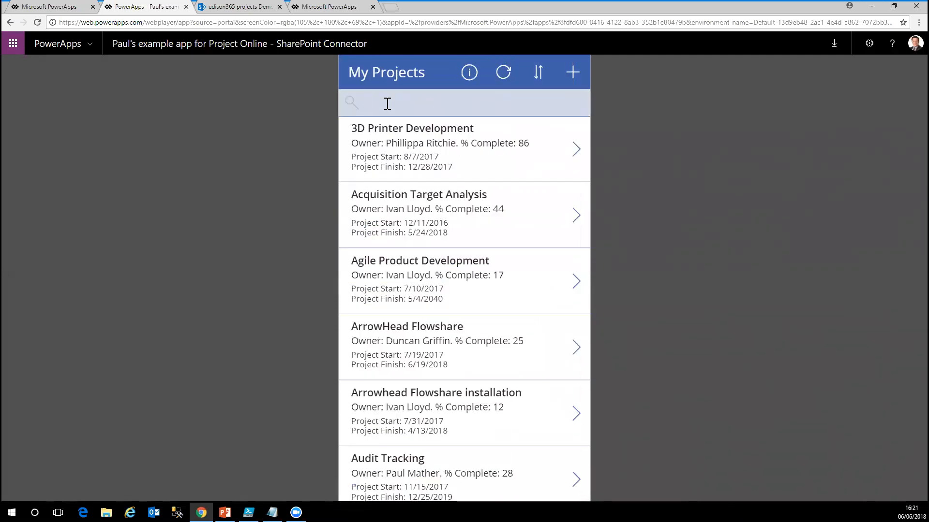
text(ac)
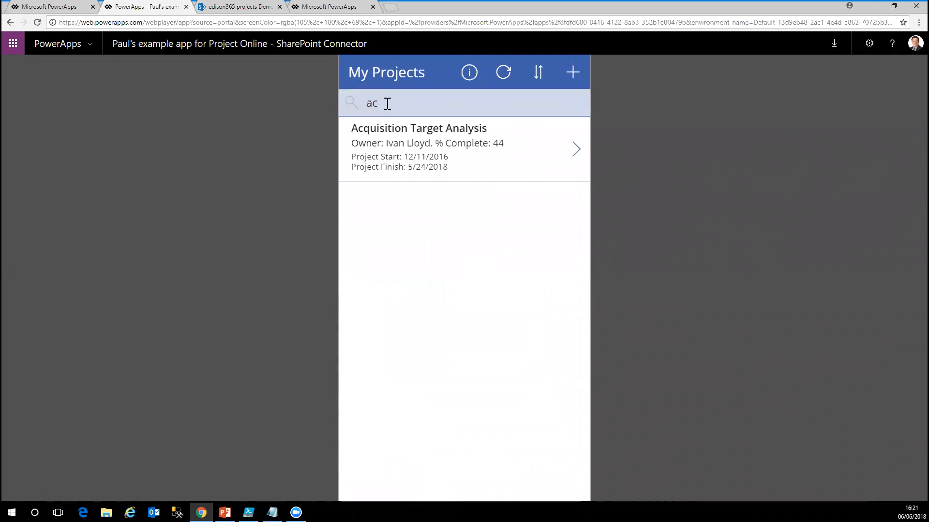
key(BackSpace)
text(ud)
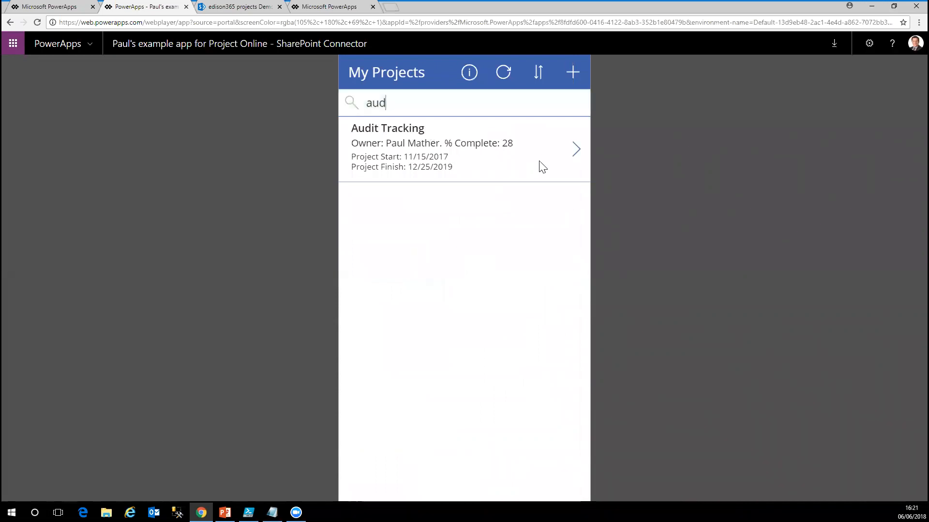
click(576, 150)
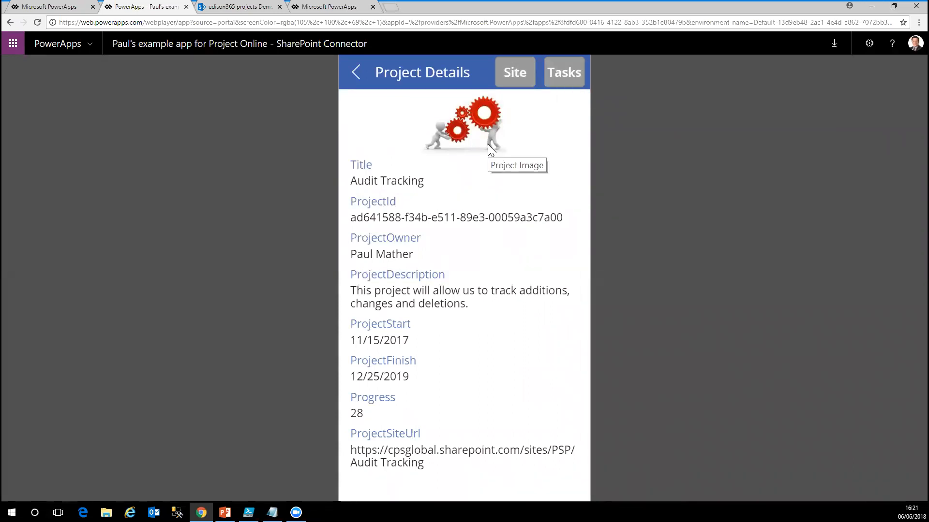
click(357, 72)
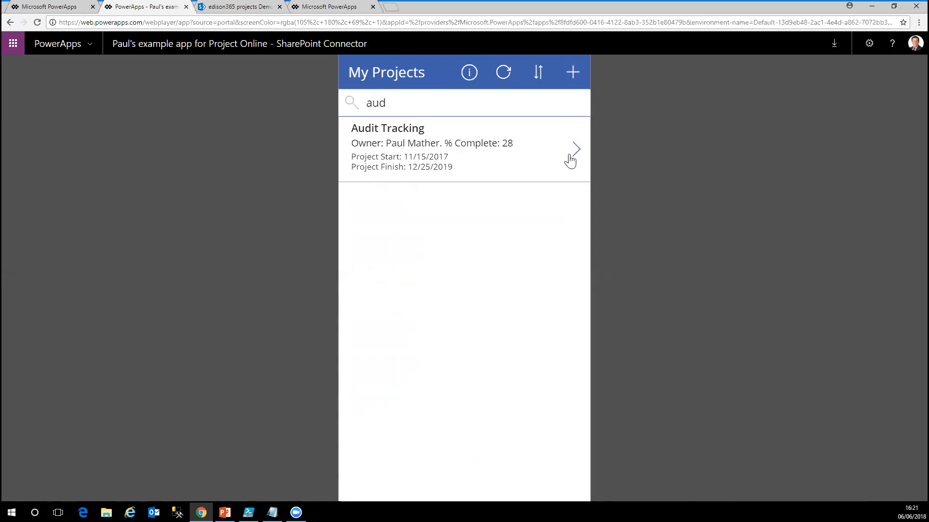
- View the Project Count by Progress chart and the new-project creation page, returning to My Projects
click(468, 70)
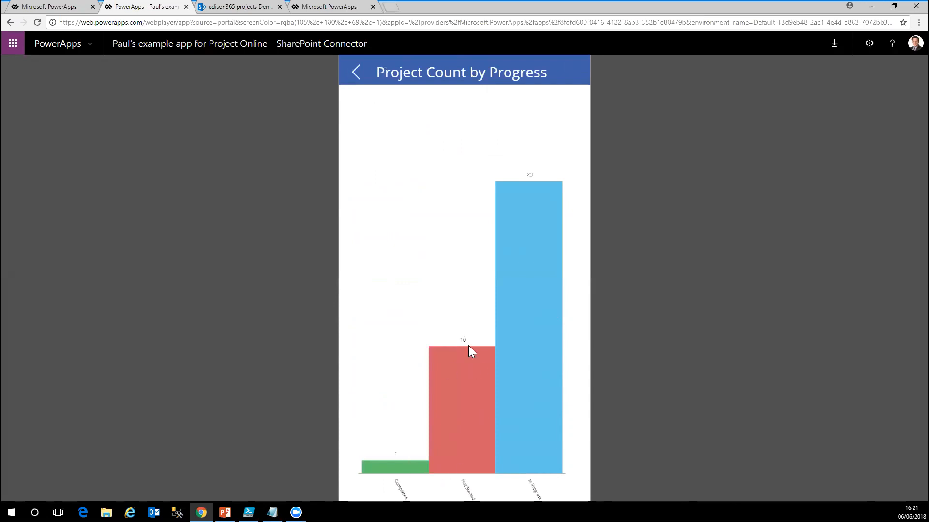
click(354, 73)
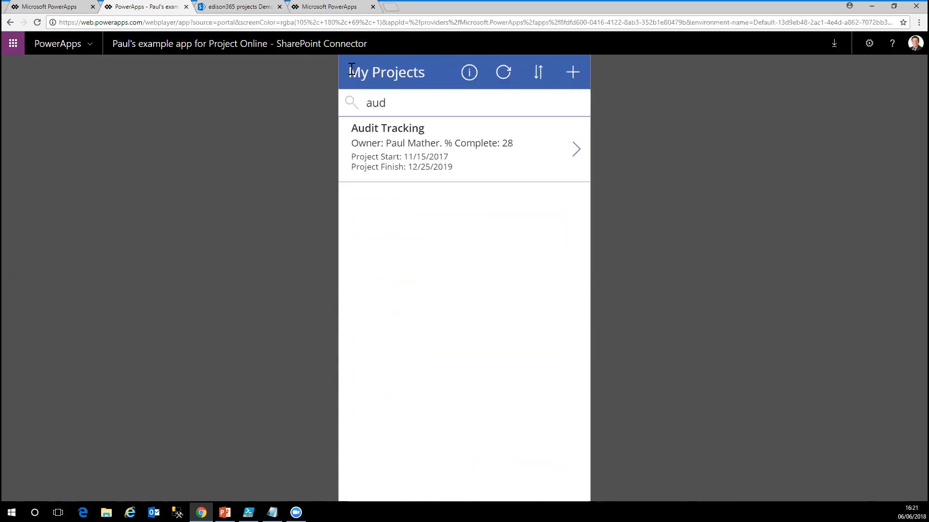
click(573, 75)
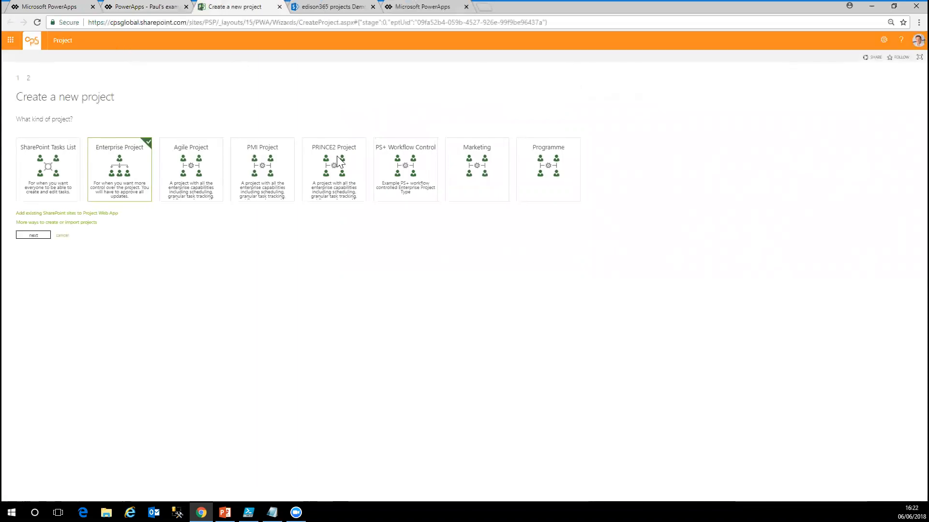
click(280, 7)
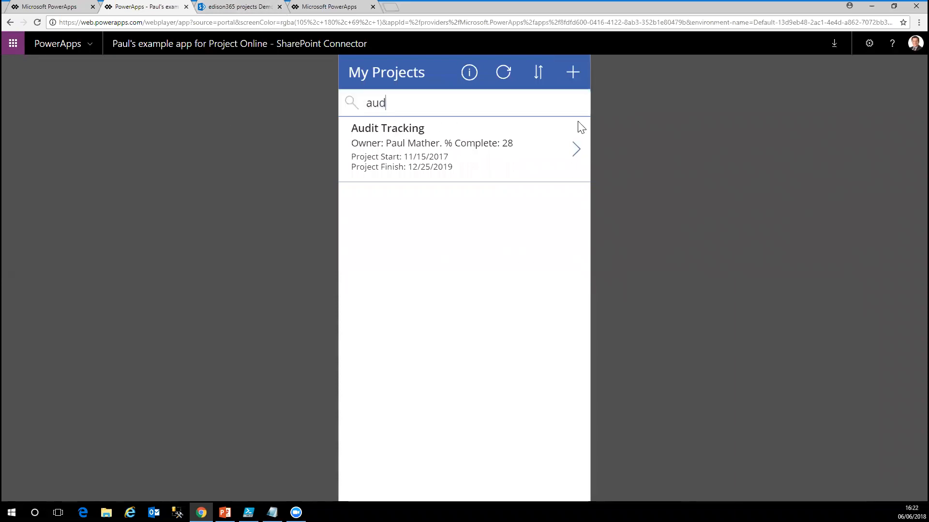
- Clear the project search, close the running app and return to the PowerApps home page
click(406, 106)
key(BackSpace)
key(BackSpace)
key(BackSpace)
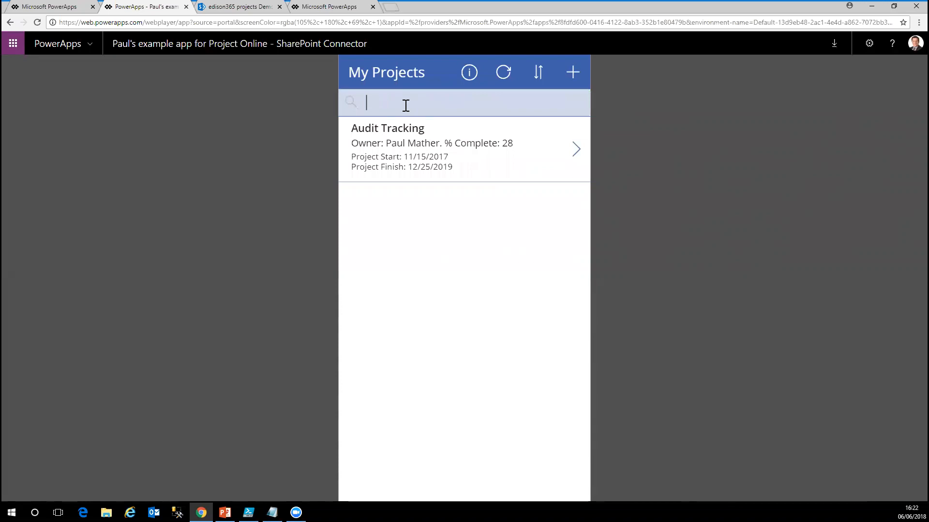
click(186, 7)
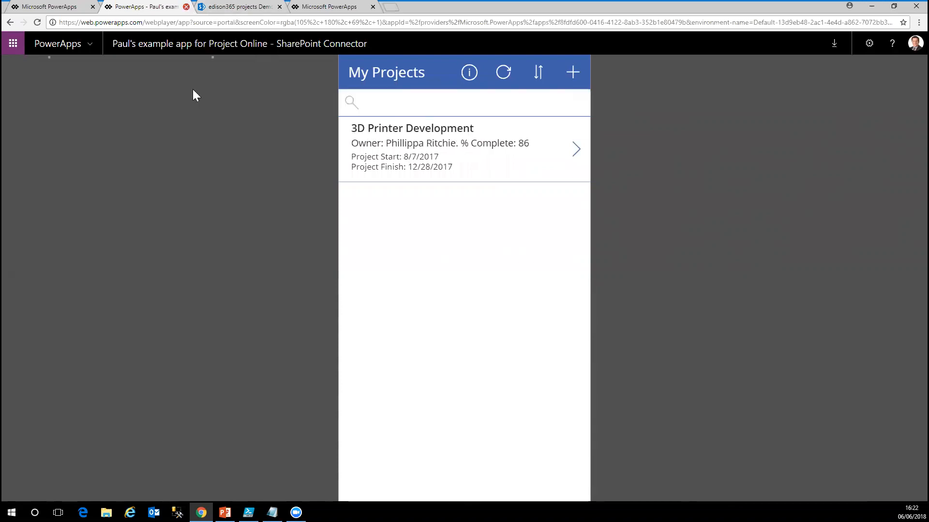
click(71, 10)
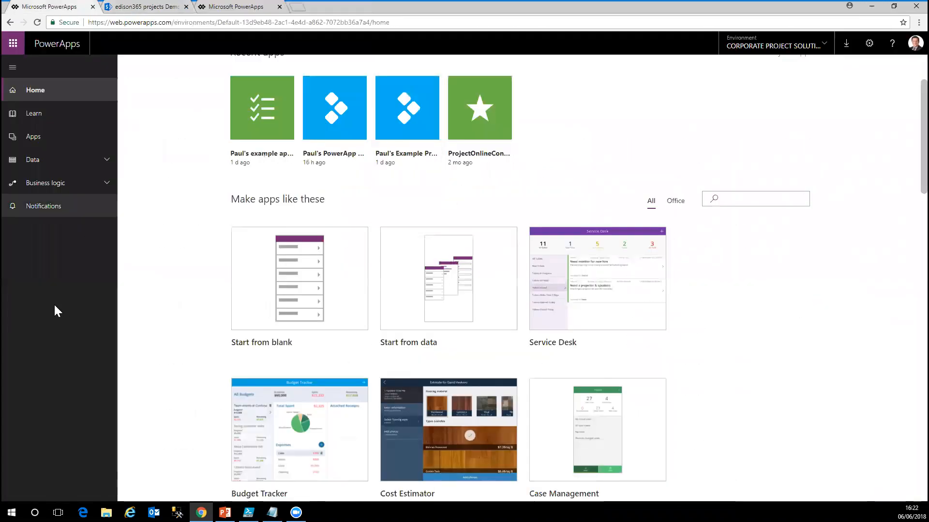
- Switch to the PowerPoint slide show and advance through example app 1 to the "Demo - Creator" slide
key(alt+Tab)
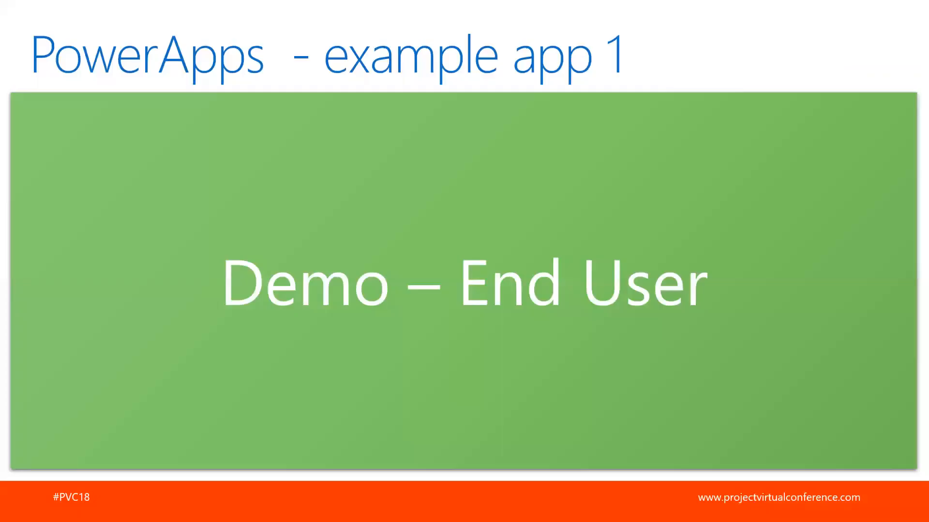
key(Right)
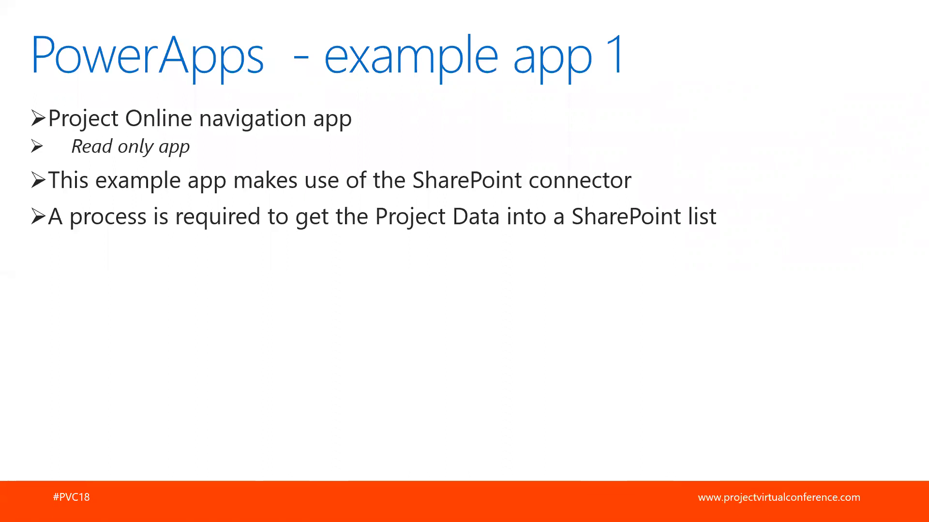
key(Right)
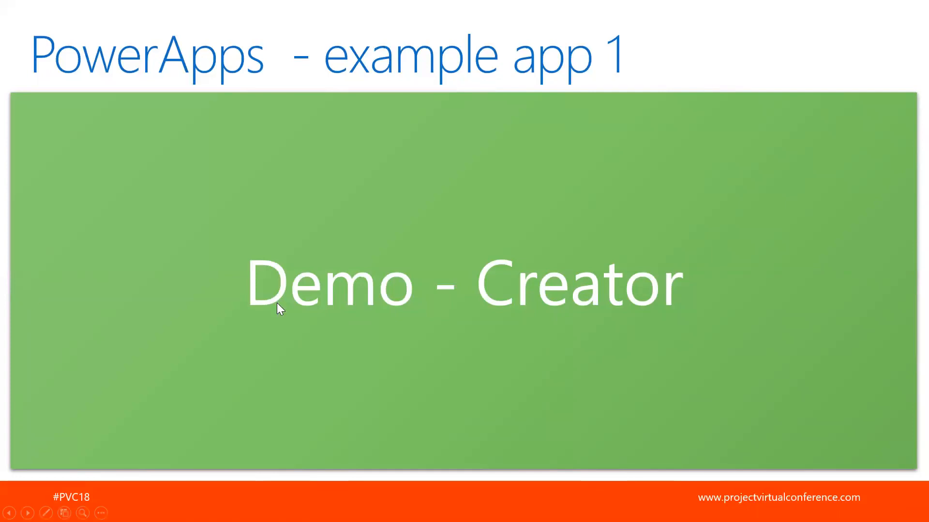
- Switch back to Chrome and examine the columns and project items of the ProjectData SharePoint list
key(alt+Tab)
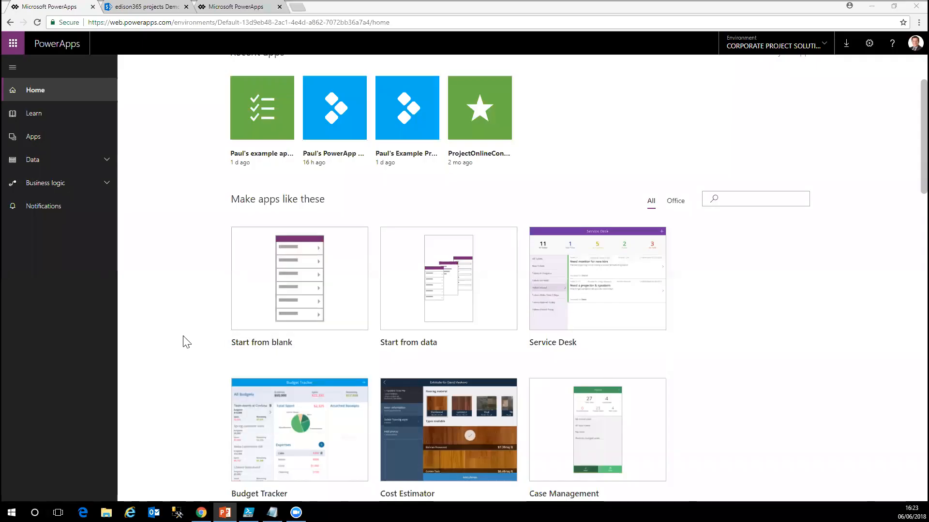
click(126, 7)
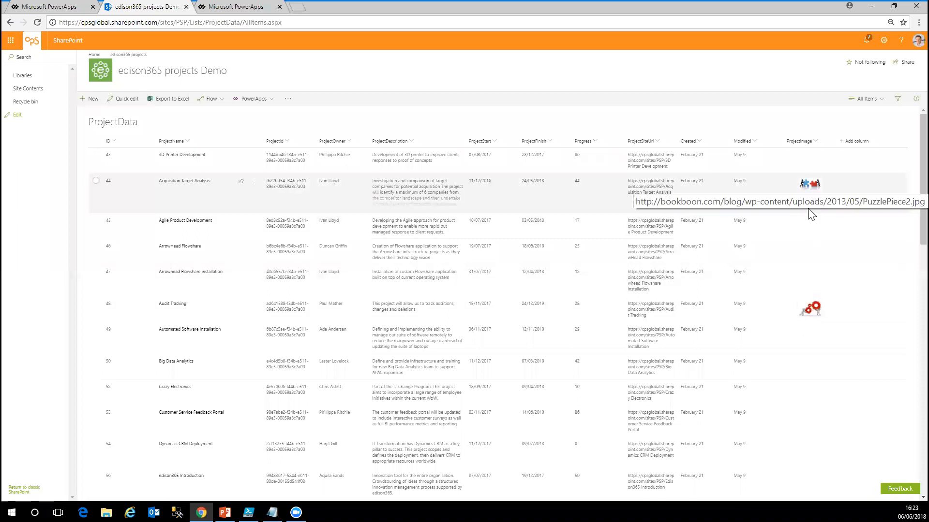
scroll(811, 290, down, 5)
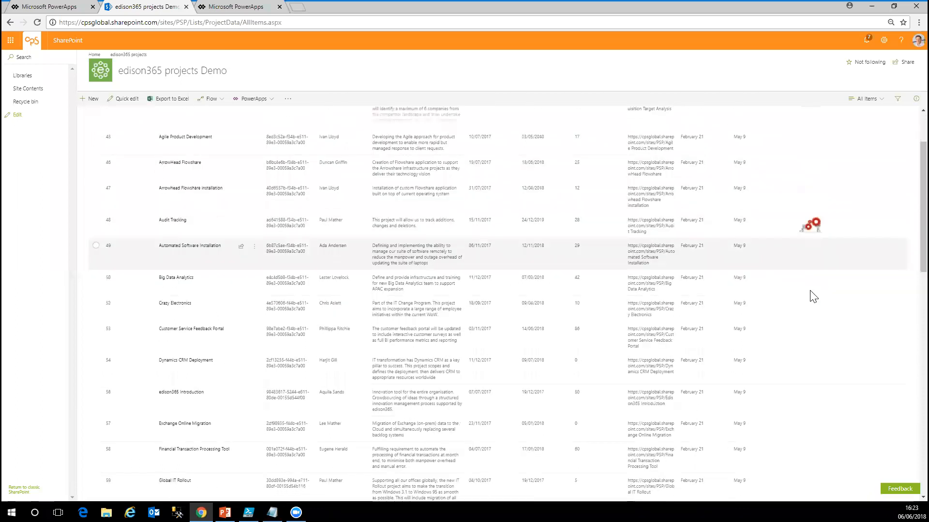
scroll(823, 314, up, 5)
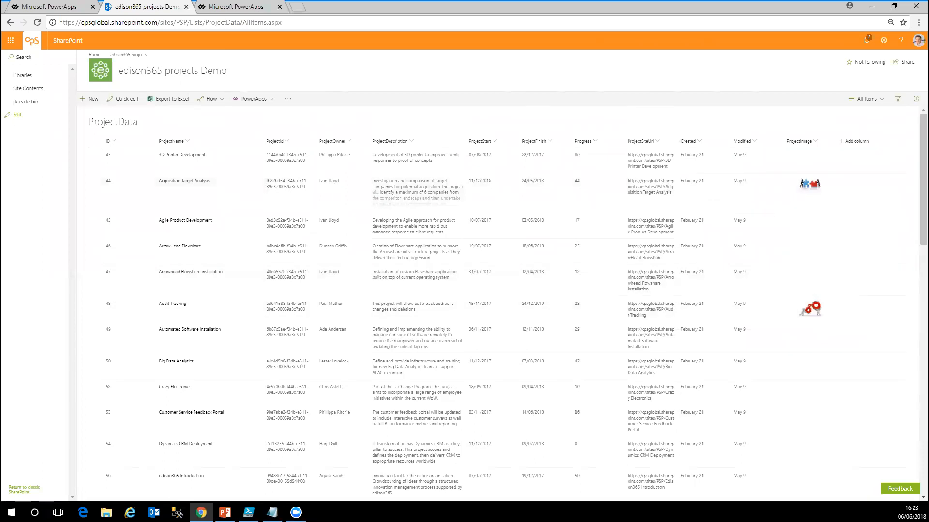
- Switch to PowerShell ISE and examine the environment details, list name and OData query fields in ProjectDataToSharePointList.ps1
key(alt+Tab)
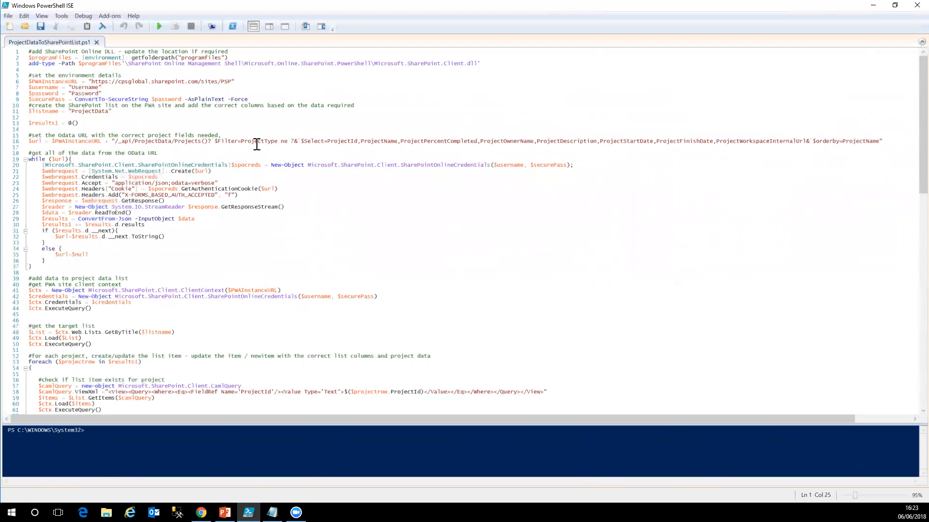
drag(129, 112, 25, 82)
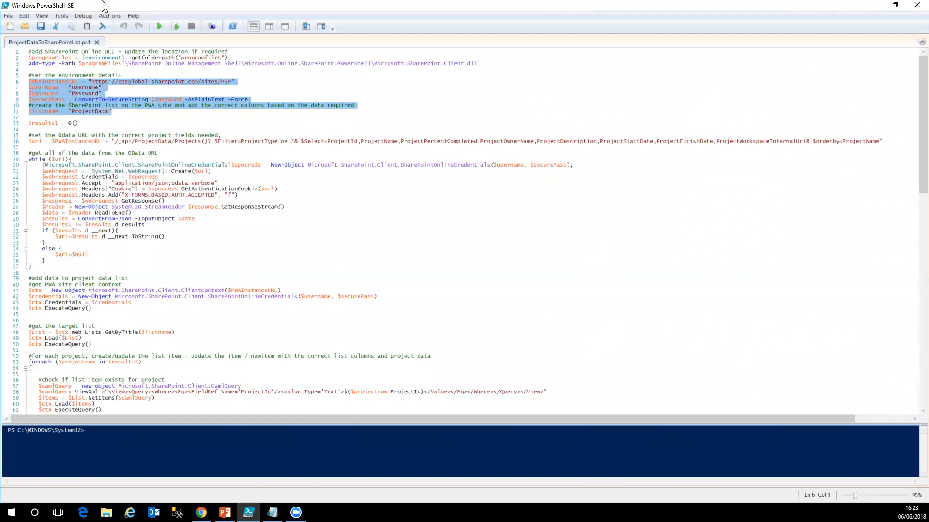
double_click(98, 111)
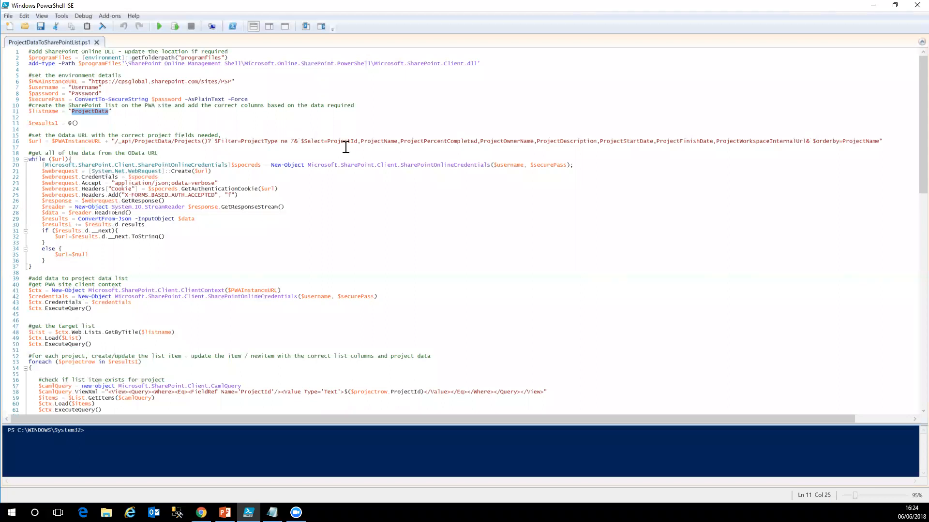
double_click(456, 141)
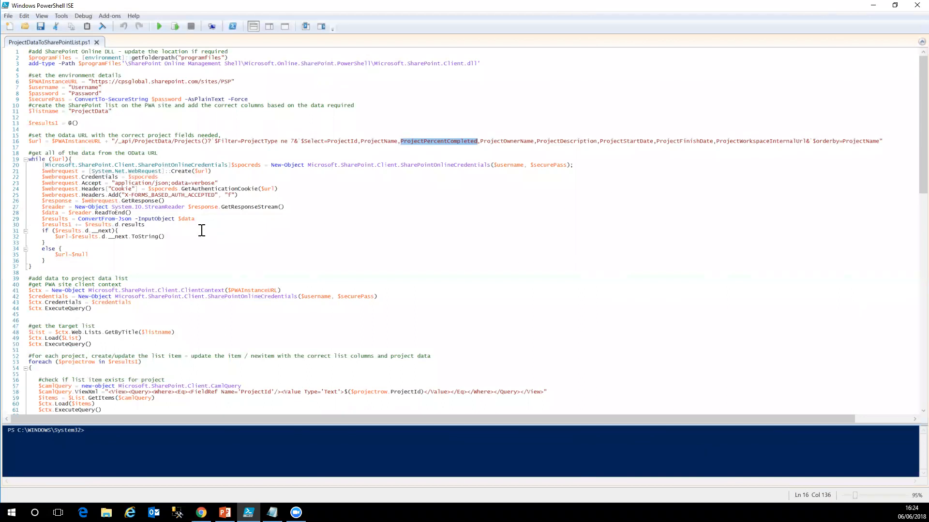
- Examine the script's data retrieval code and the ProjectId query that checks for an existing list item
scroll(205, 237, down, 4)
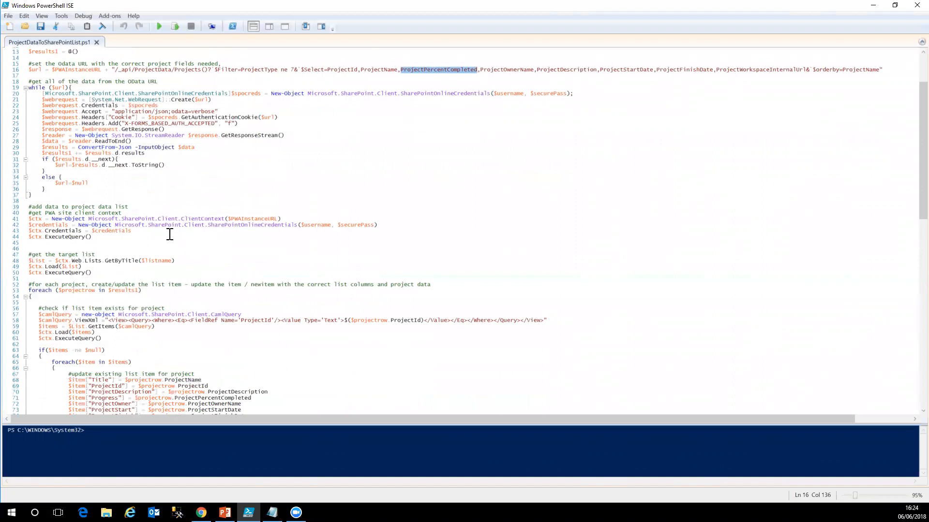
scroll(172, 239, down, 1)
scroll(171, 239, down, 1)
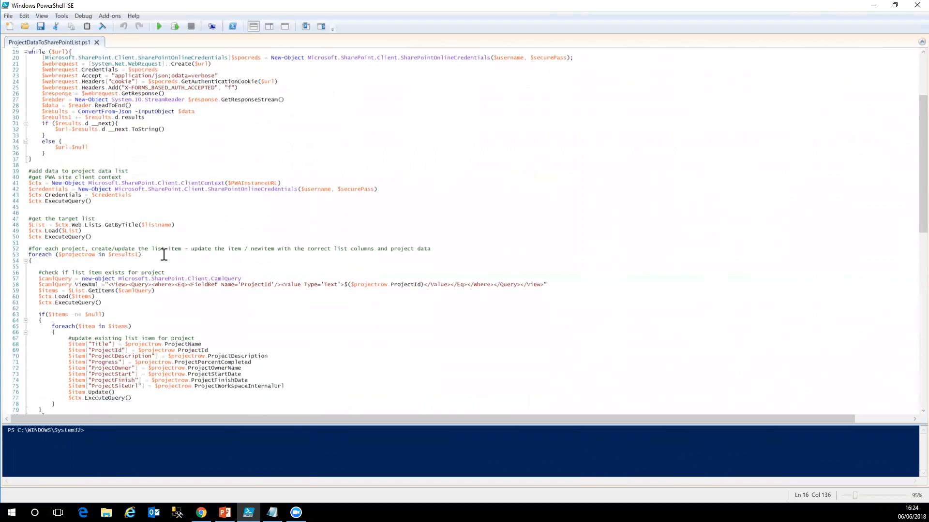
scroll(164, 254, down, 2)
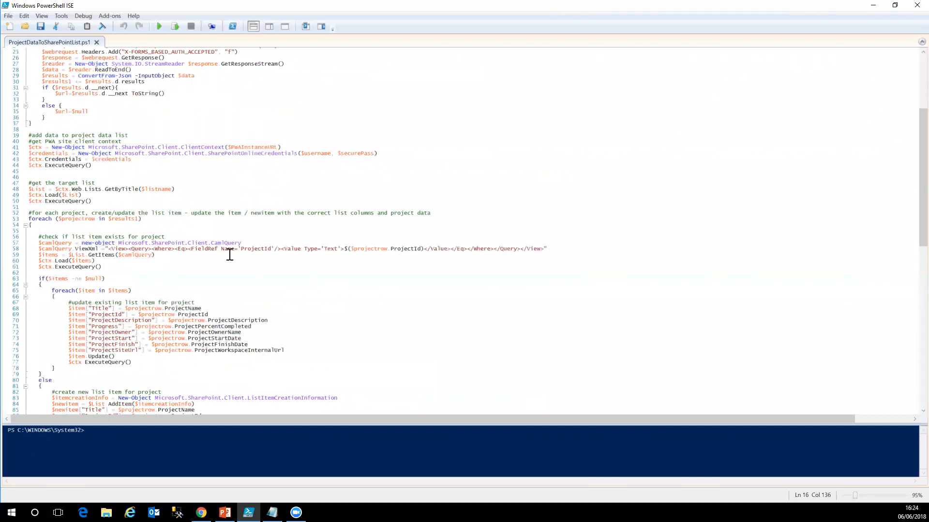
double_click(260, 248)
- Examine the script's field mappings for updating existing list items and creating new ones, and minimize PowerShell ISE
click(192, 309)
double_click(220, 320)
double_click(226, 327)
double_click(227, 332)
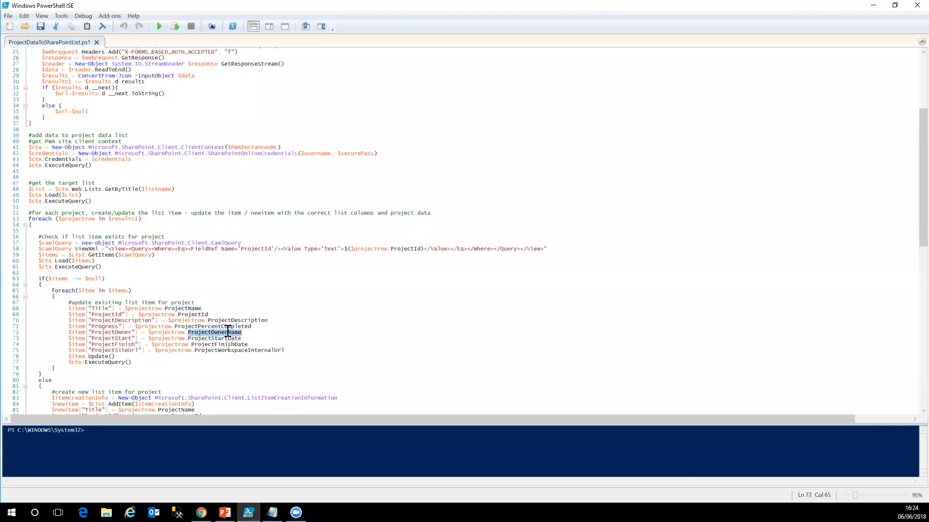
click(105, 314)
double_click(112, 321)
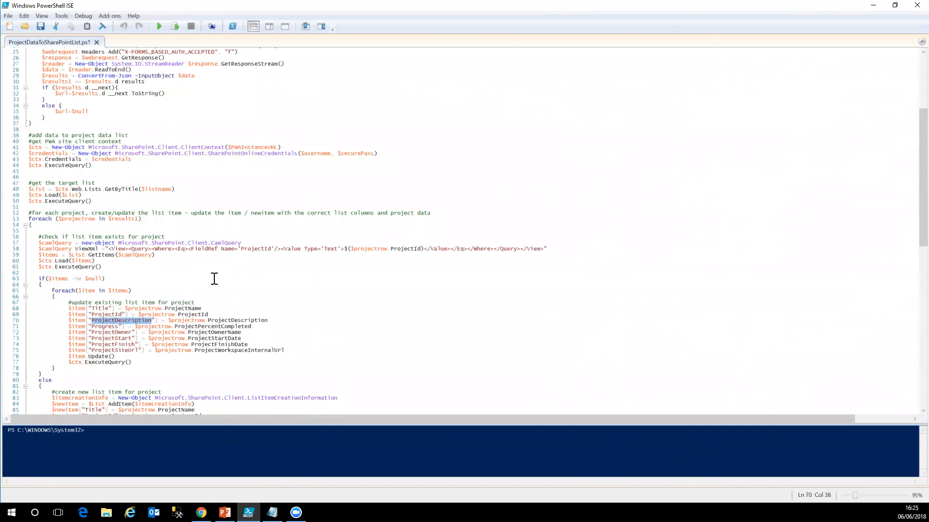
scroll(236, 277, down, 5)
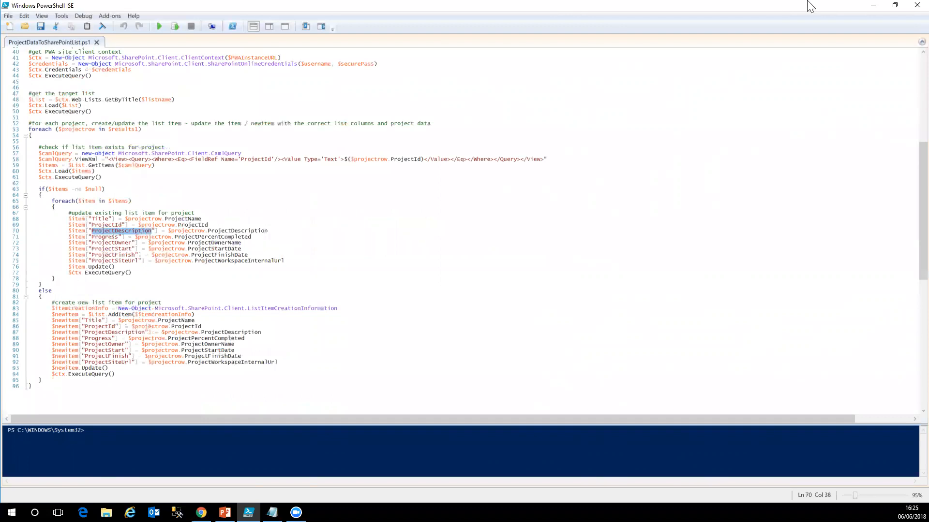
click(873, 5)
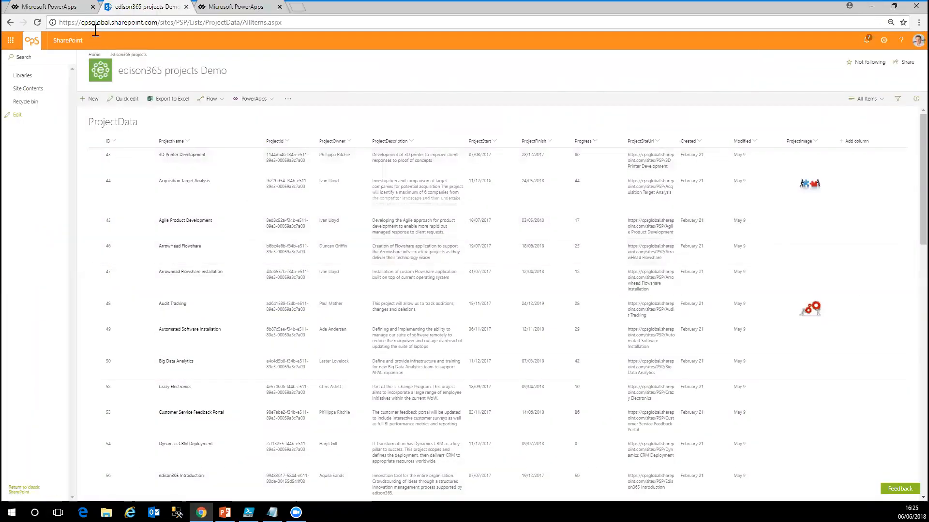
- Browse the available connectors on the PowerApps New connection page
click(240, 12)
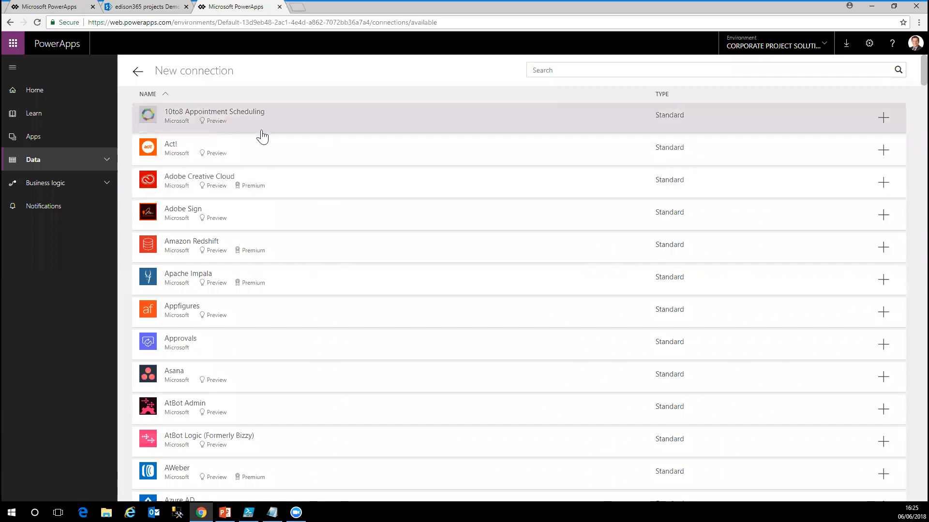
scroll(296, 150, down, 5)
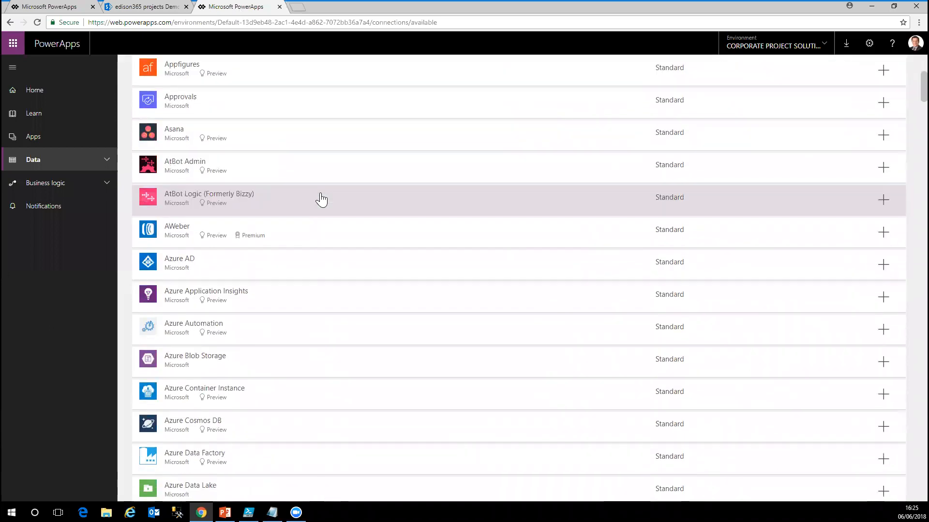
scroll(321, 199, down, 2)
scroll(323, 201, down, 1)
scroll(323, 201, down, 9)
scroll(323, 201, down, 8)
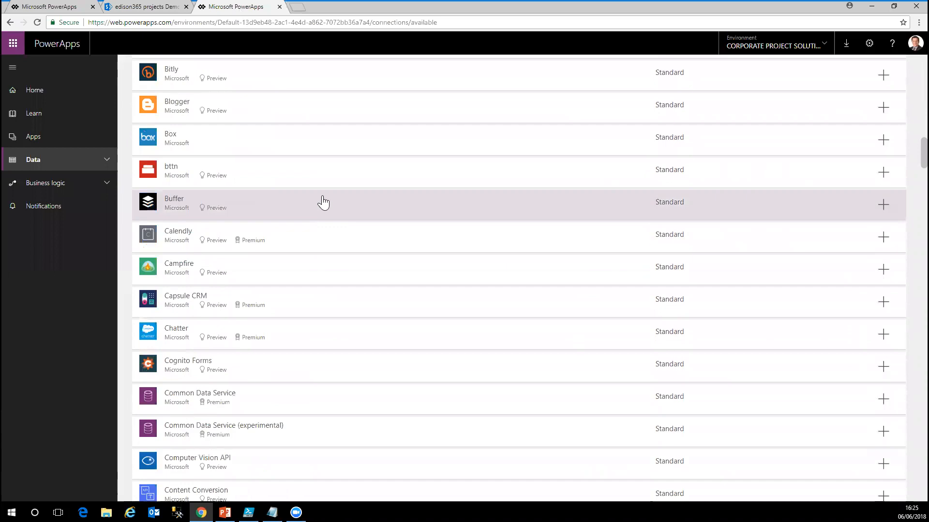
scroll(323, 202, down, 4)
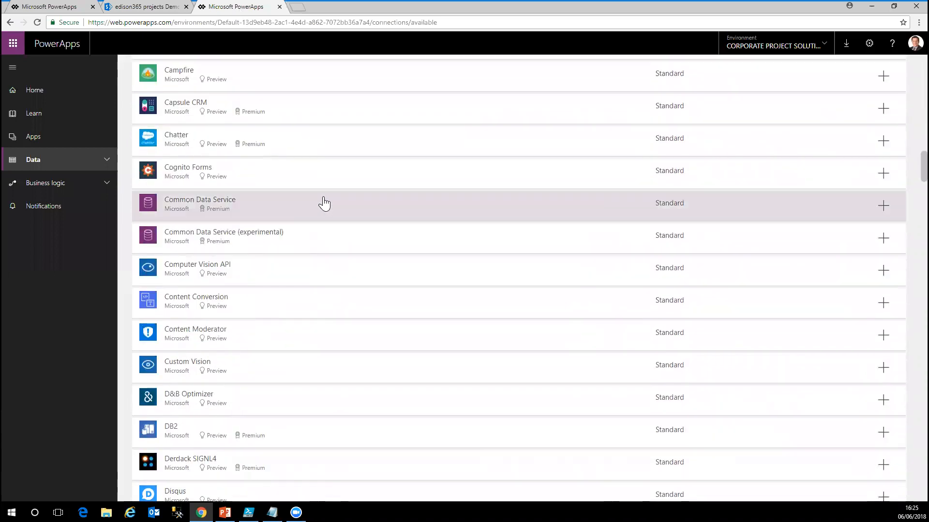
scroll(323, 203, down, 13)
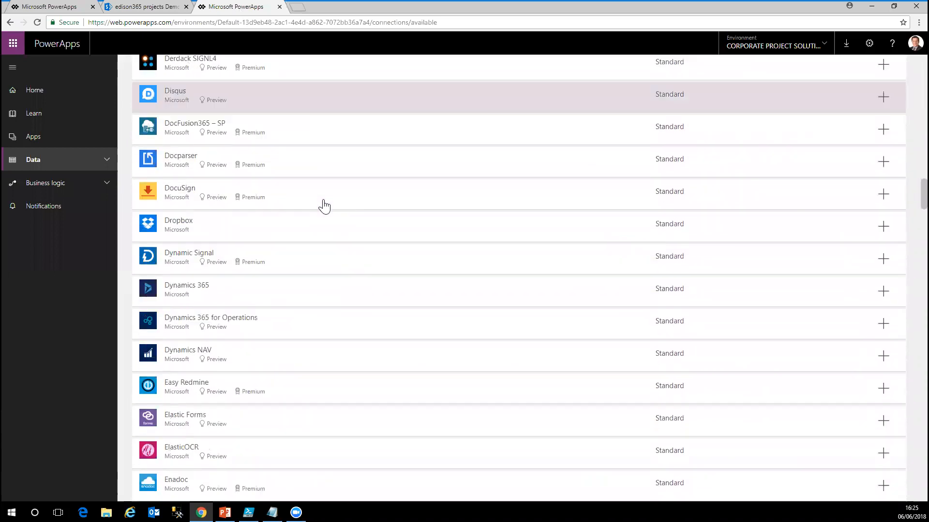
scroll(375, 218, up, 15)
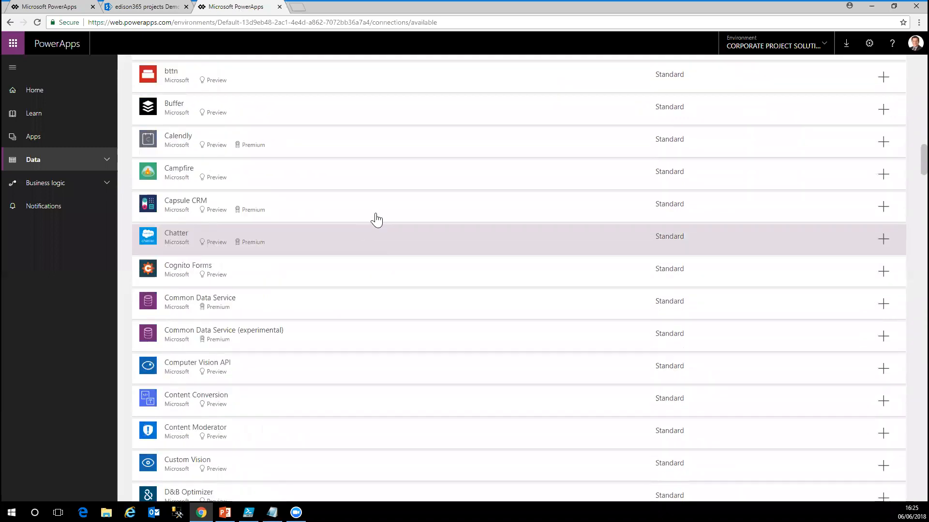
- Return to the PowerApps home page and start making an app with the "Start from data" option
click(66, 9)
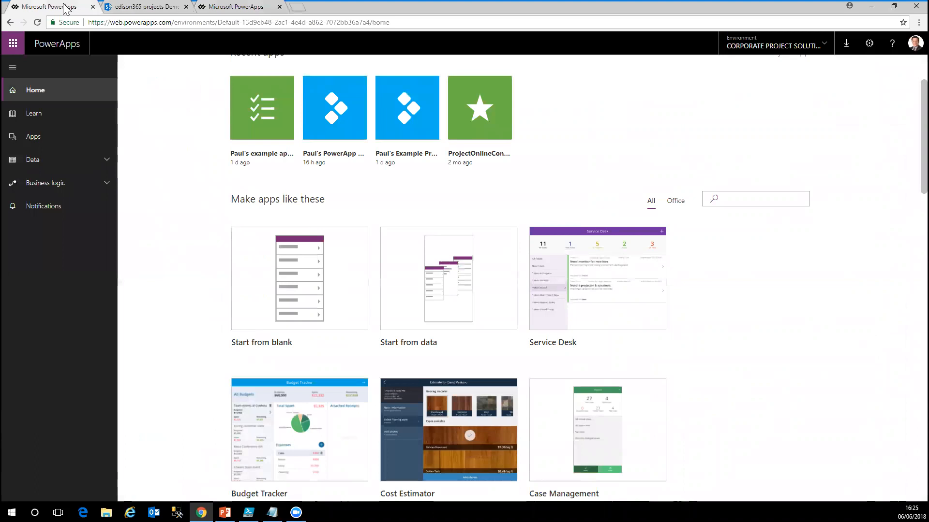
scroll(193, 164, up, 2)
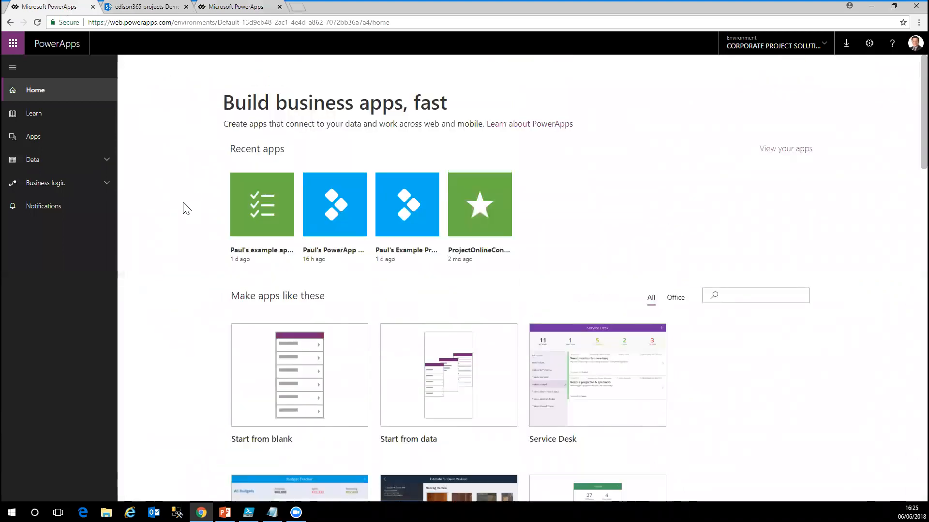
scroll(183, 208, down, 1)
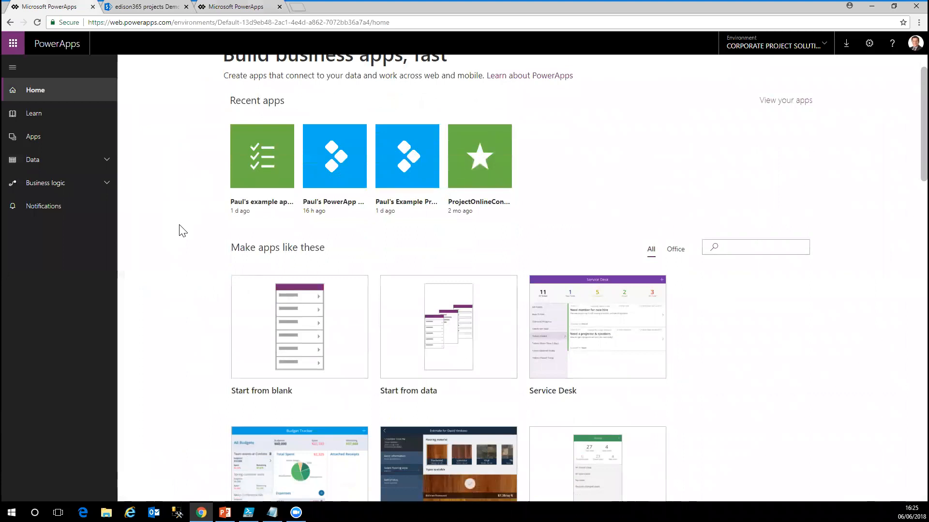
mouse_move(411, 334)
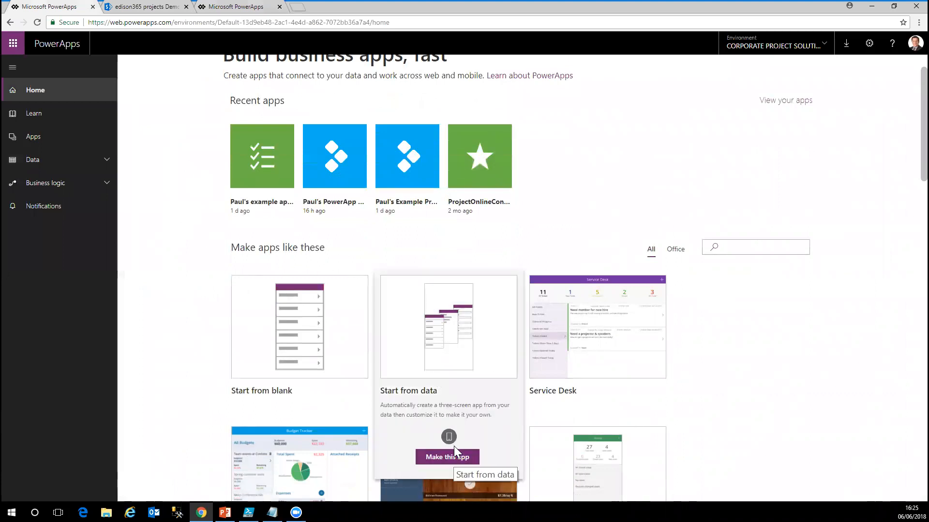
click(455, 458)
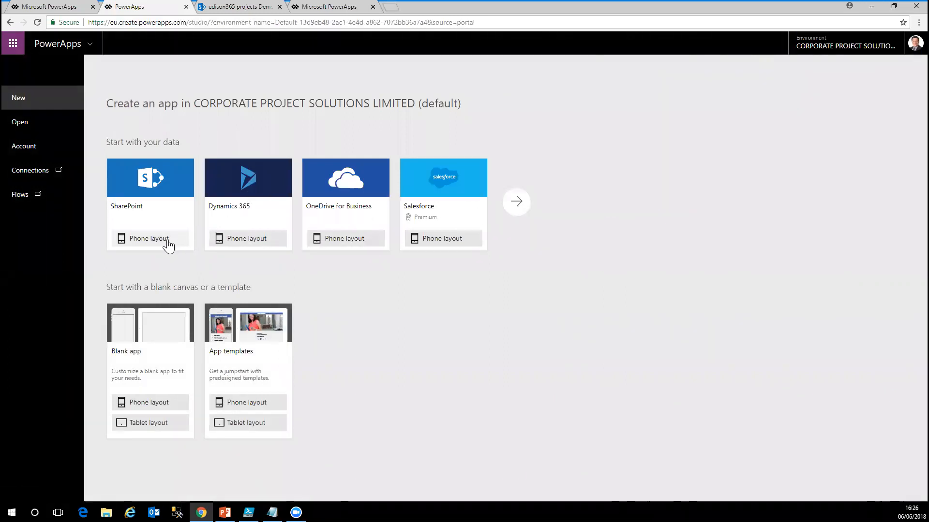
- Generate a phone-layout app from the ProjectData list on the edison365 projects Demo SharePoint site
click(168, 239)
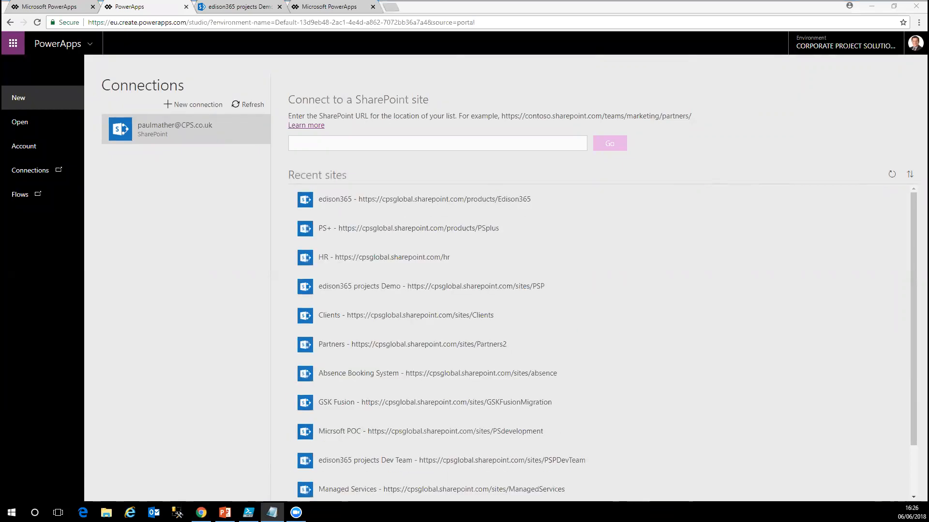
click(501, 286)
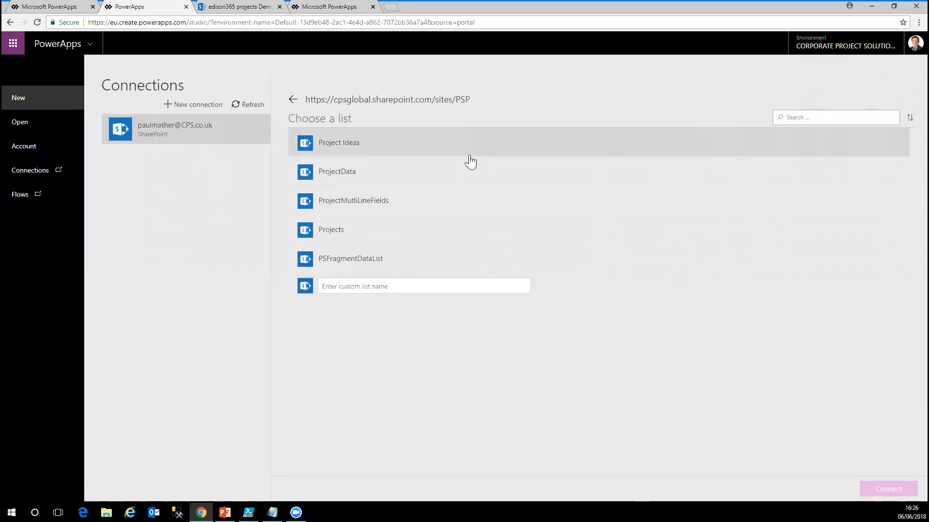
click(350, 180)
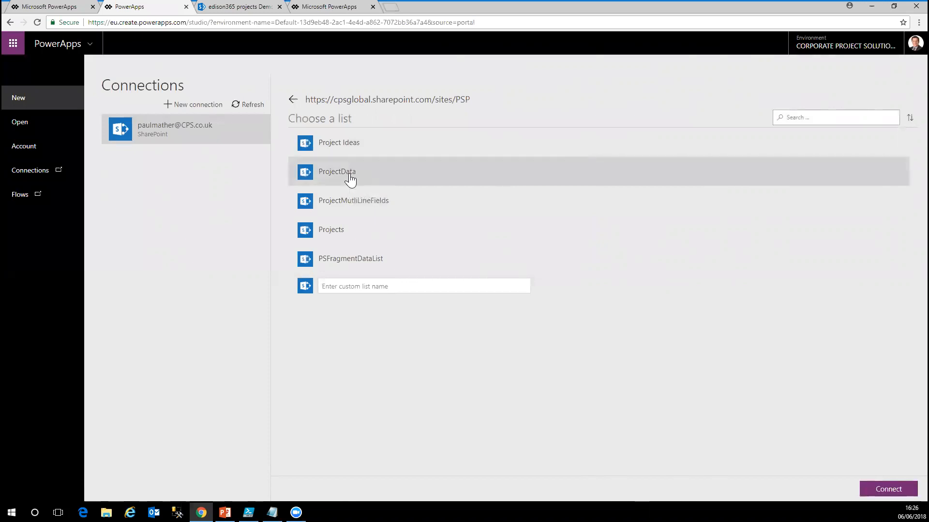
click(893, 493)
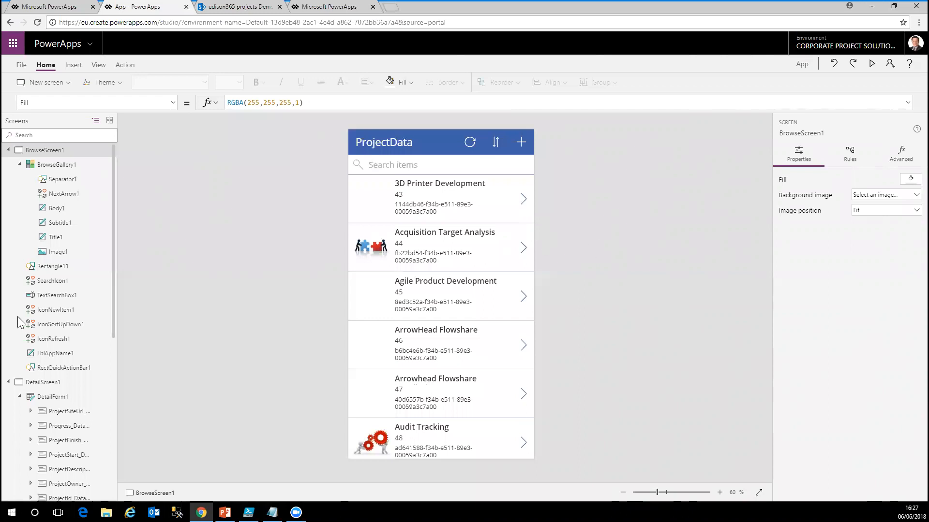
- Look through the generated screens and view the 3D Printer Development project's details, returning to the browse screen
scroll(87, 356, down, 6)
scroll(80, 366, up, 6)
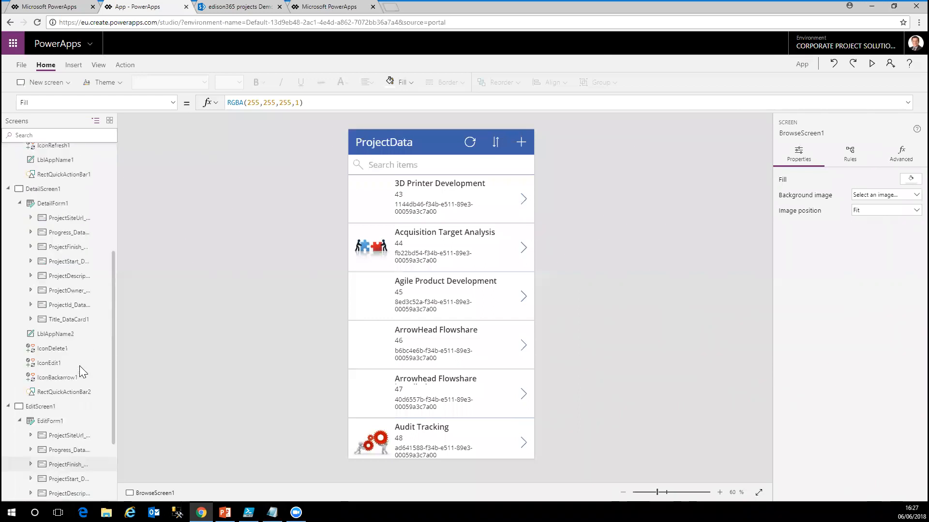
click(523, 199)
alt+click(524, 204)
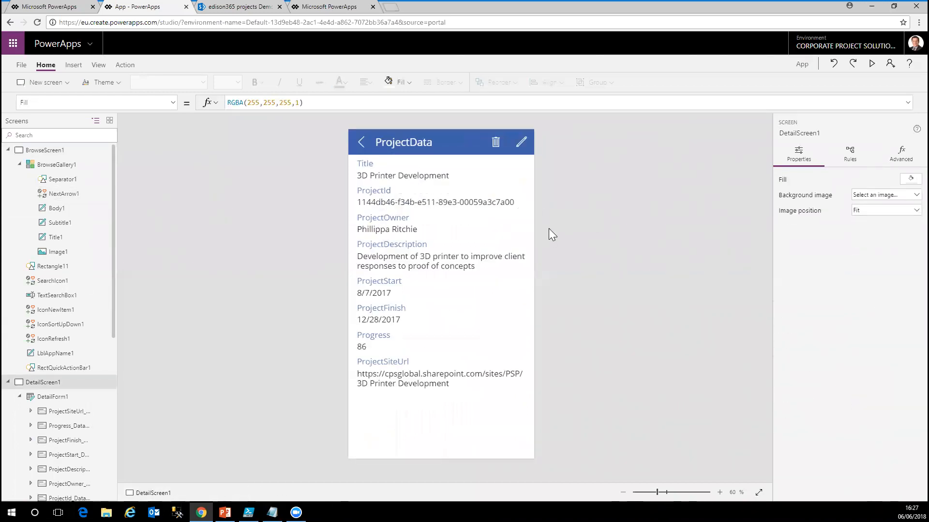
click(361, 141)
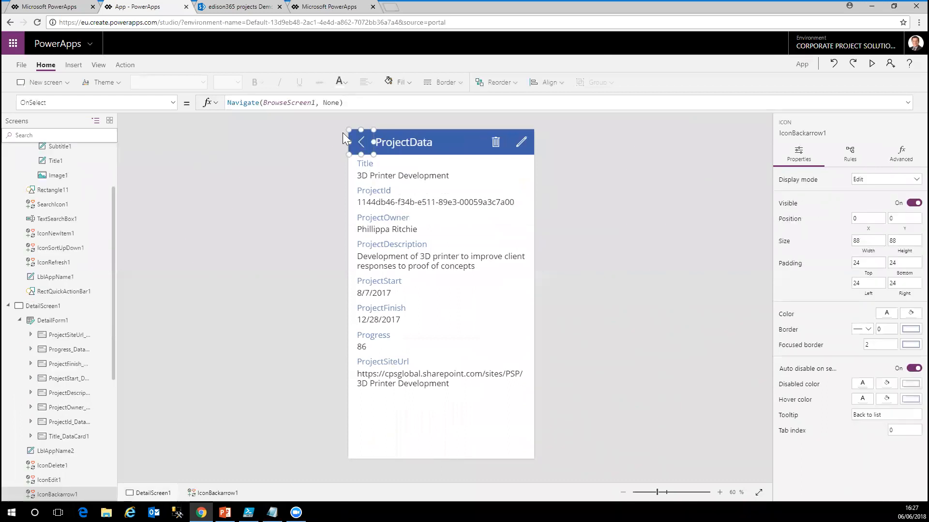
alt+click(361, 142)
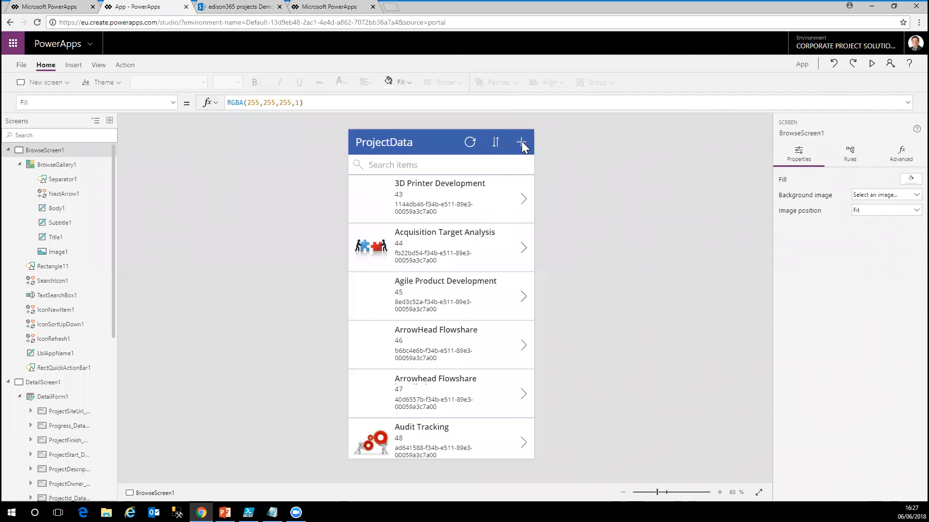
- View the Acquisition Target Analysis project's details, return to the browse screen and inspect the controls under EditScreen1
click(525, 254)
alt+click(525, 253)
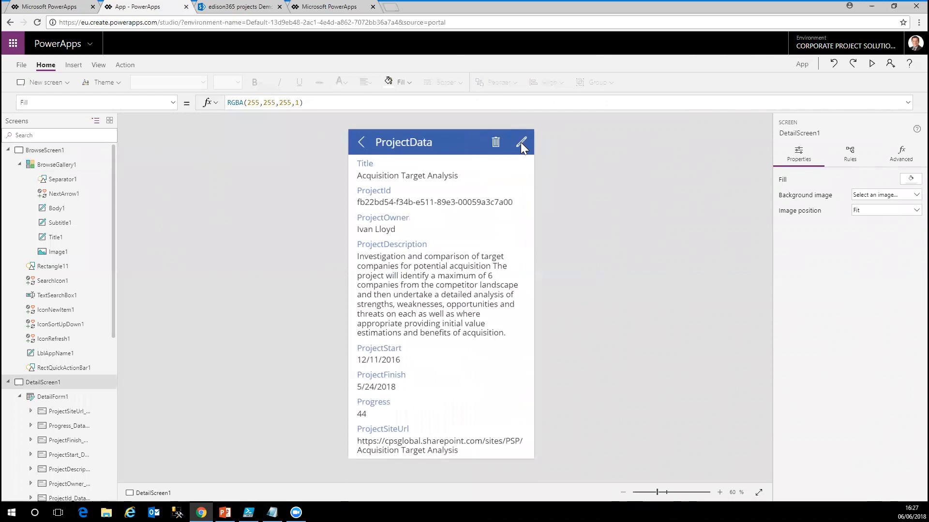
click(360, 145)
alt+click(362, 147)
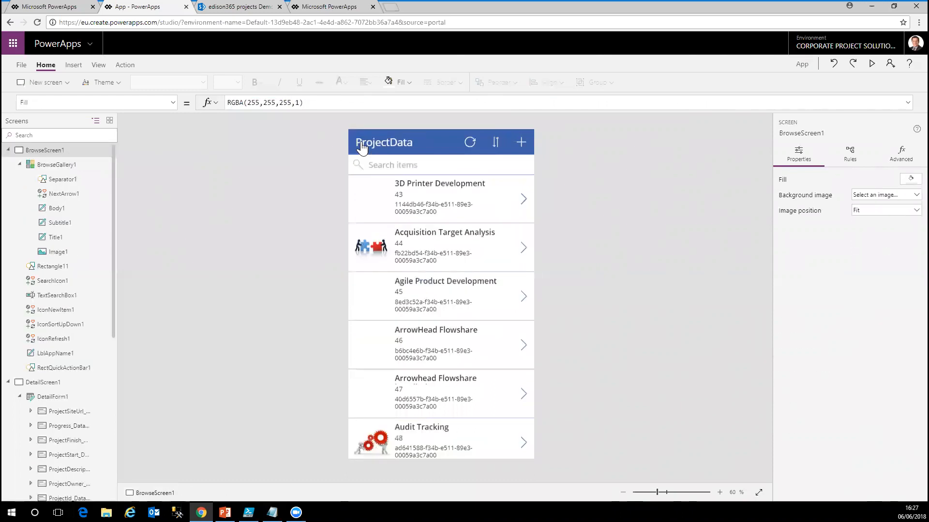
scroll(113, 273, down, 6)
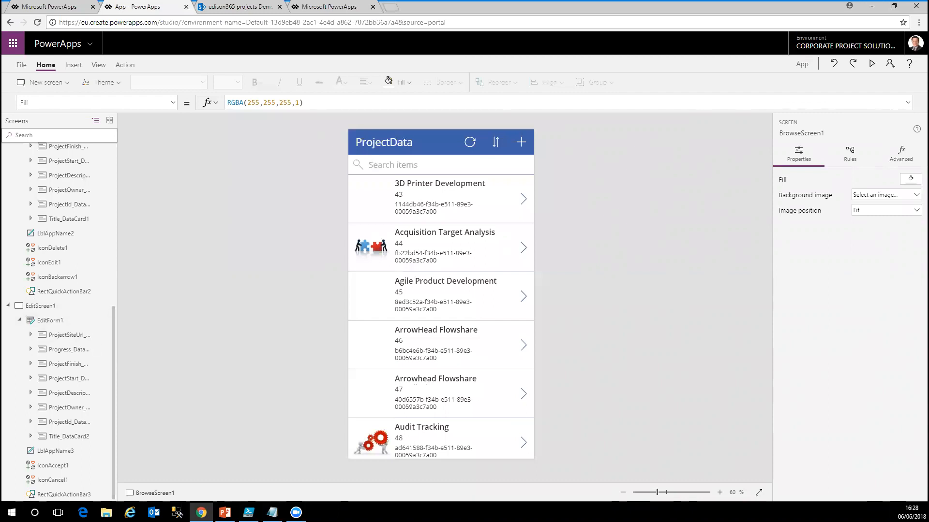
- Close the generated app without saving it and open the "Start from data" template preview on the PowerApps home page
key(alt+Tab)
key(alt+Tab)
click(187, 7)
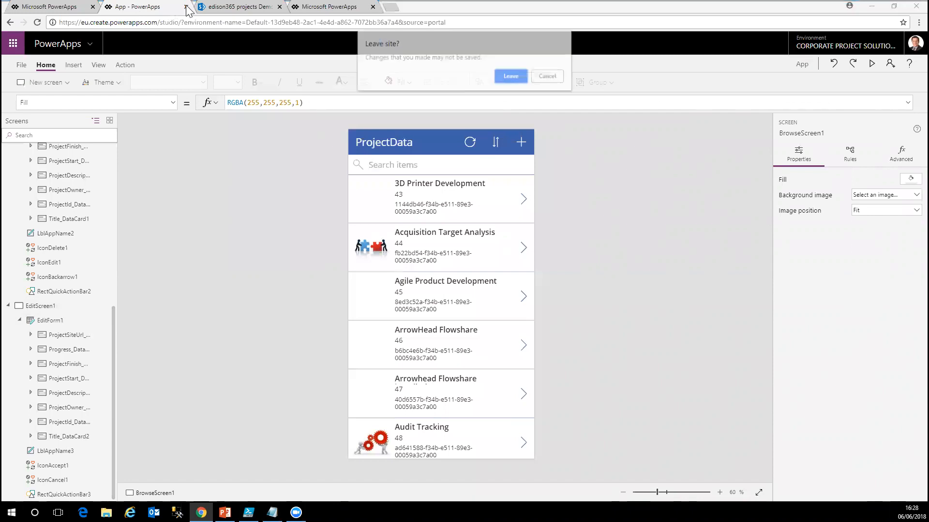
click(509, 77)
click(448, 437)
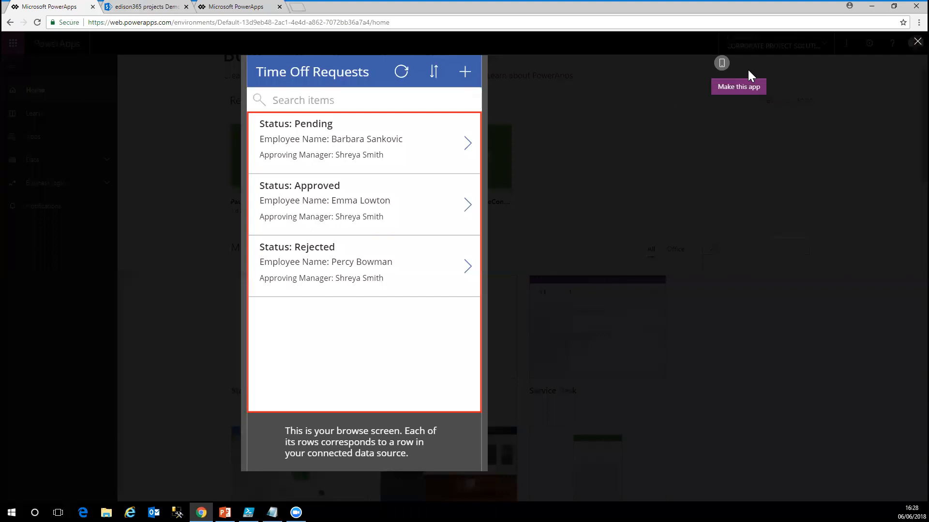
- Dismiss the template preview and open the recent example app for Project Online - SharePoint Connector for editing
key(Escape)
mouse_move(421, 159)
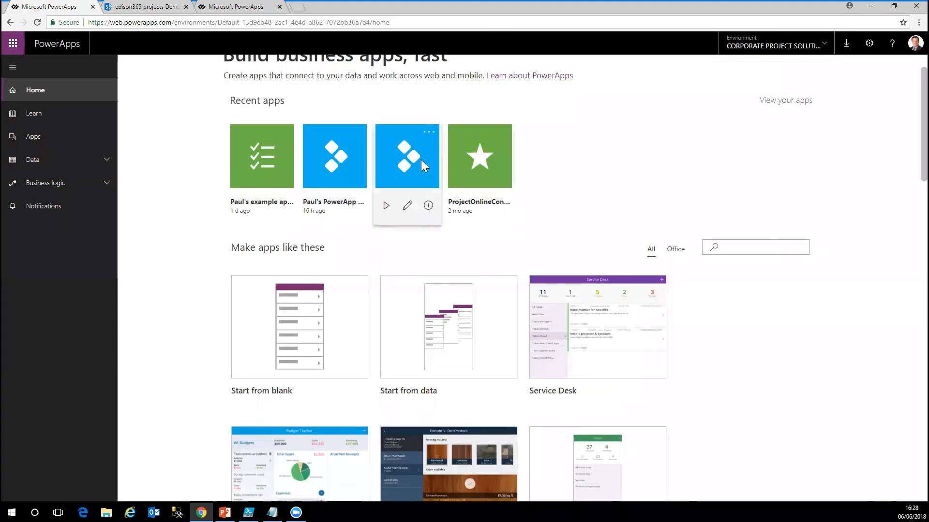
mouse_move(257, 158)
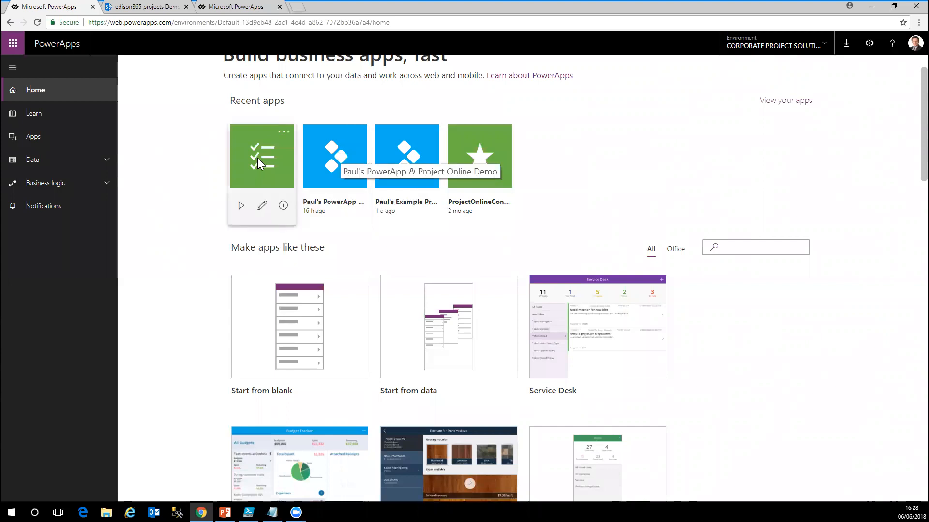
click(262, 205)
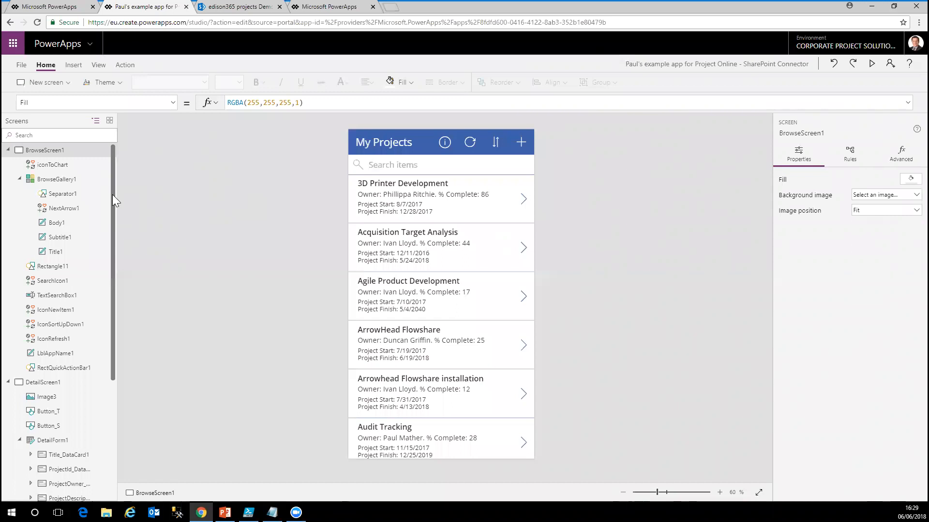
- Inspect the title label and next arrow of the 3D Printer Development row on BrowseScreen1 and follow the arrow to the project's details
mouse_move(112, 195)
mouse_down()
mouse_move(112, 346)
mouse_move(111, 180)
mouse_up()
click(440, 186)
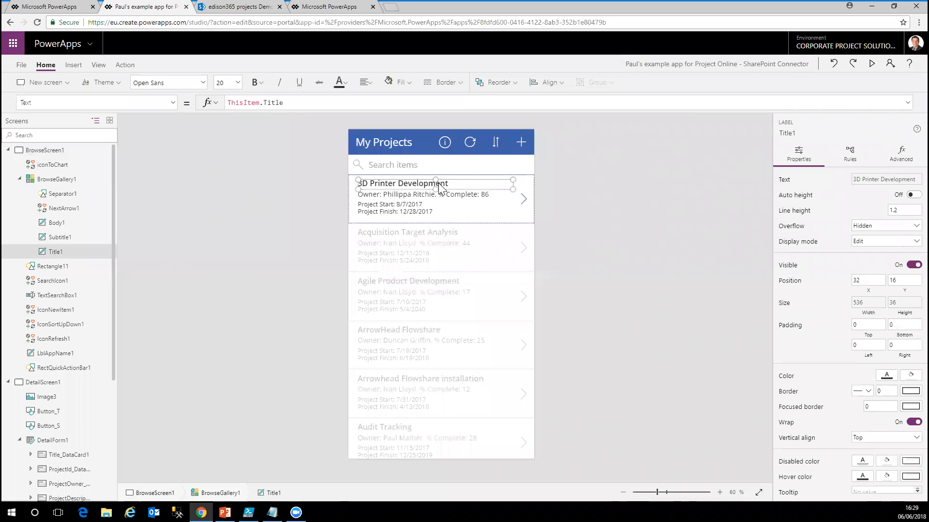
click(522, 201)
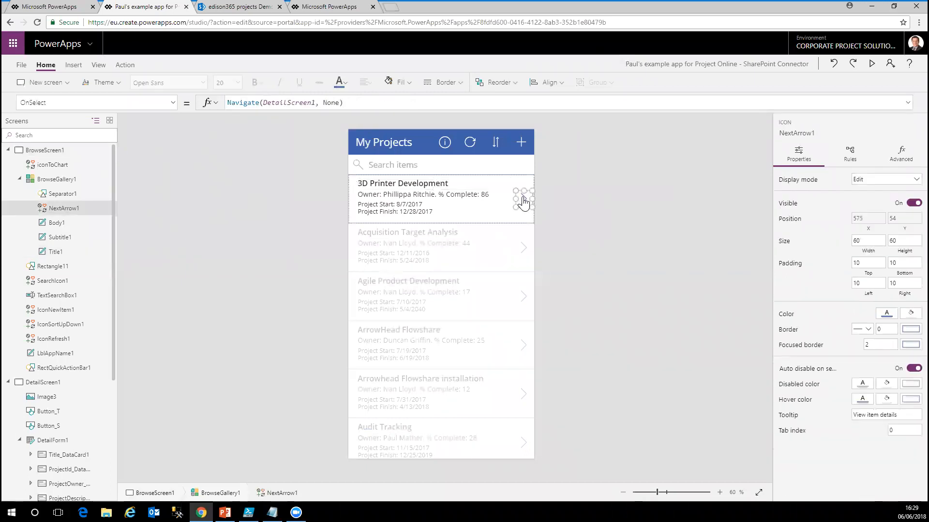
alt+click(523, 202)
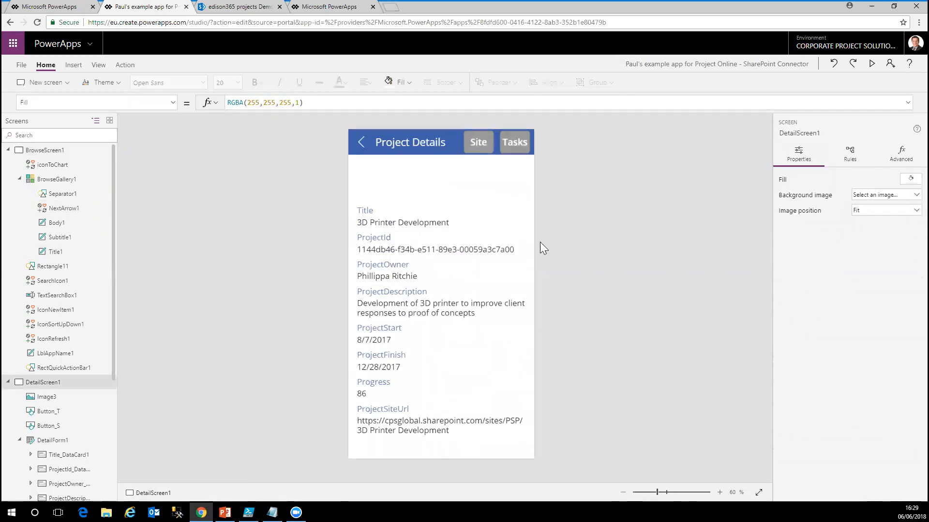
- Inspect the Site button's OnSelect formula and the DataCardValue8 label it references inside the ProjectSiteUrl data card
click(477, 151)
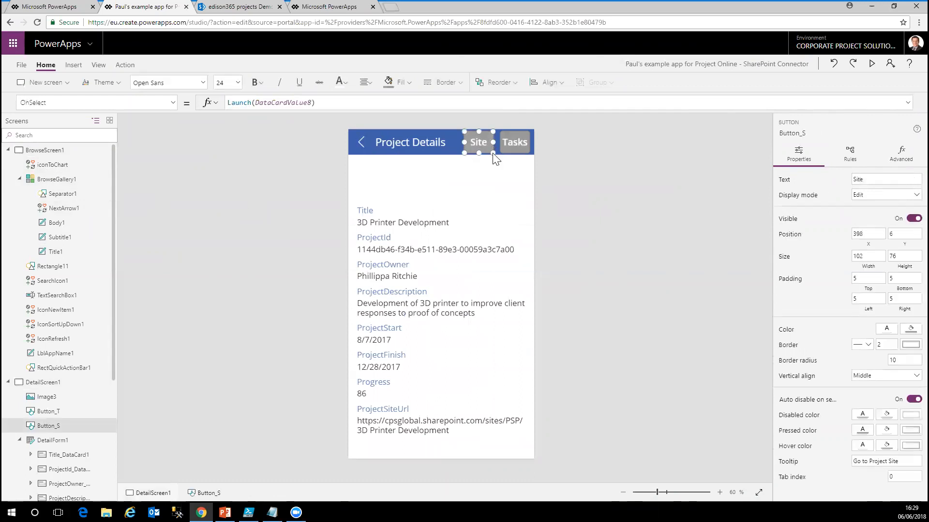
click(900, 154)
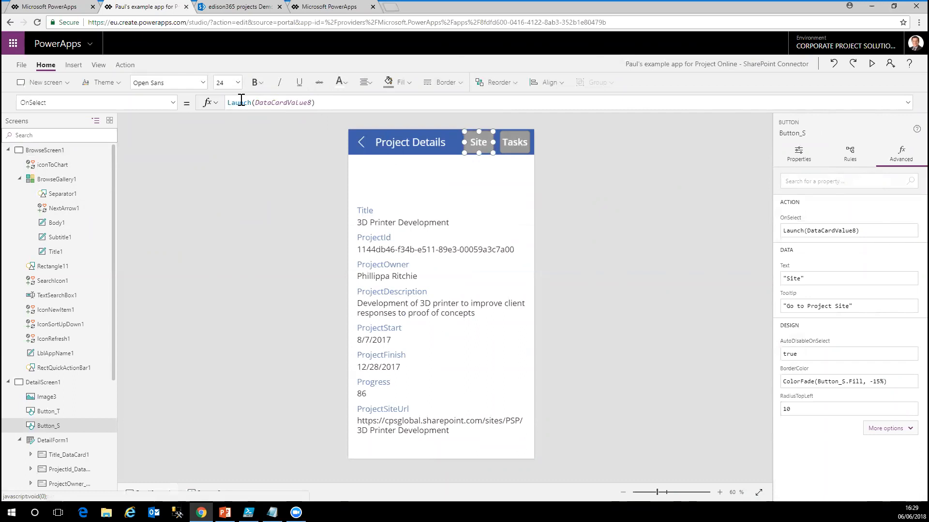
drag(113, 314, 107, 393)
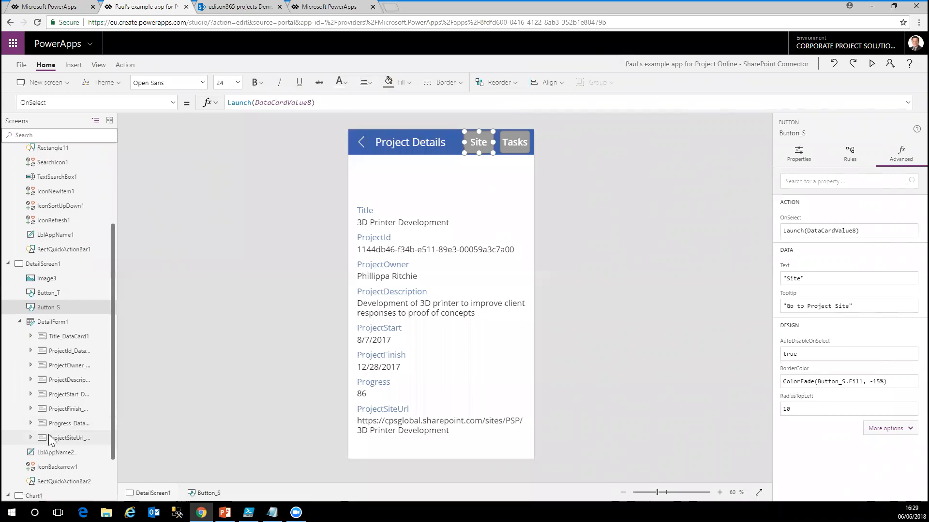
click(30, 438)
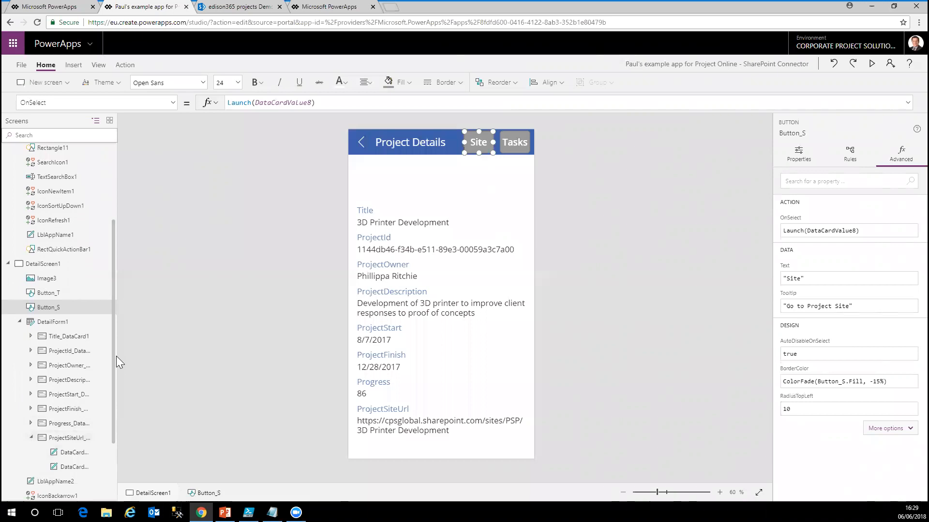
drag(131, 359, 158, 370)
click(97, 452)
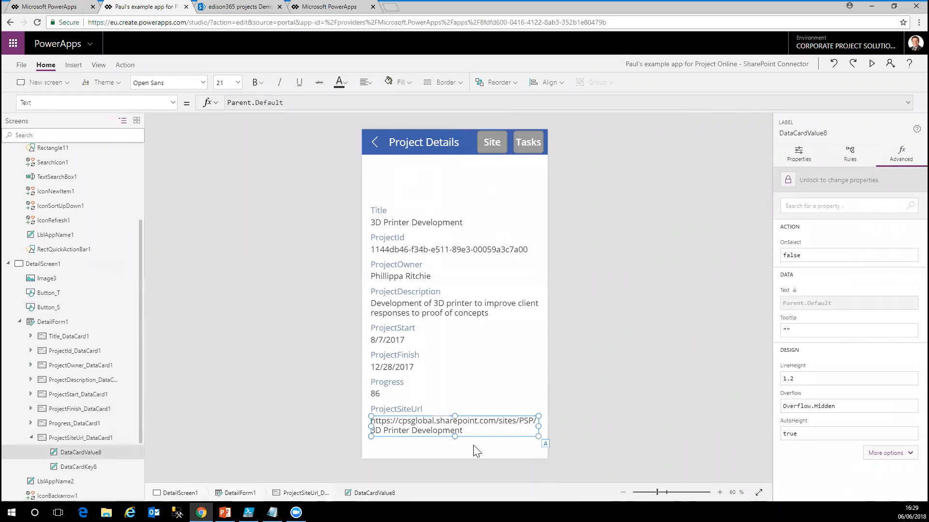
- Inspect the Tasks button's OnSelect formula and the ProjectId card's DataCardValue2 label, and follow the back arrow to the My Projects screen
click(536, 149)
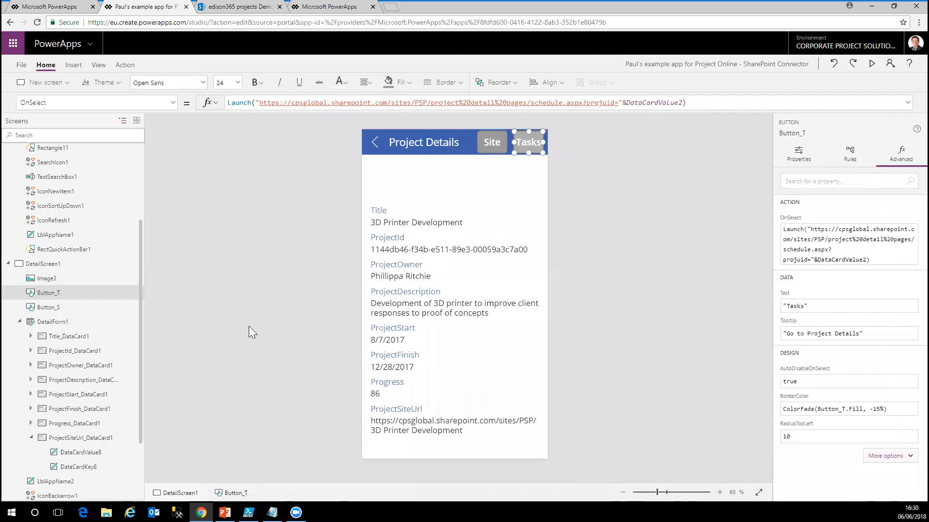
click(31, 351)
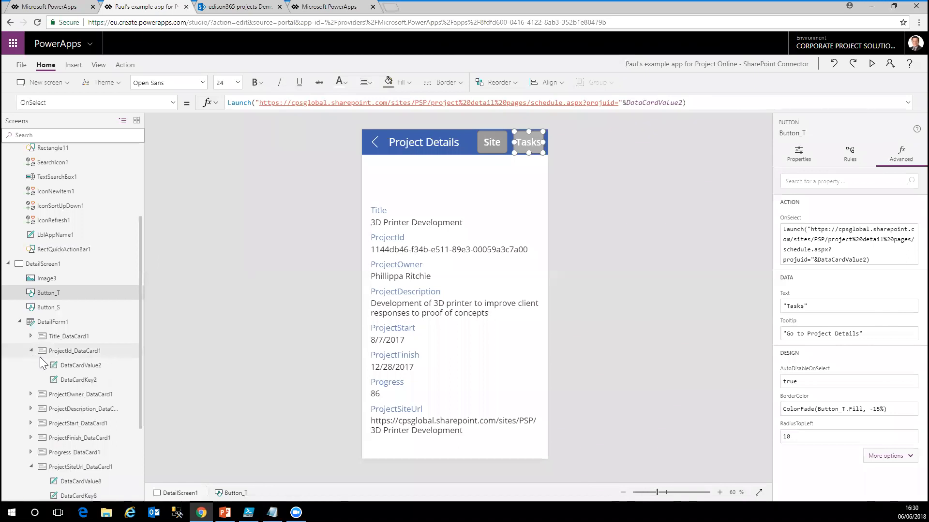
click(82, 366)
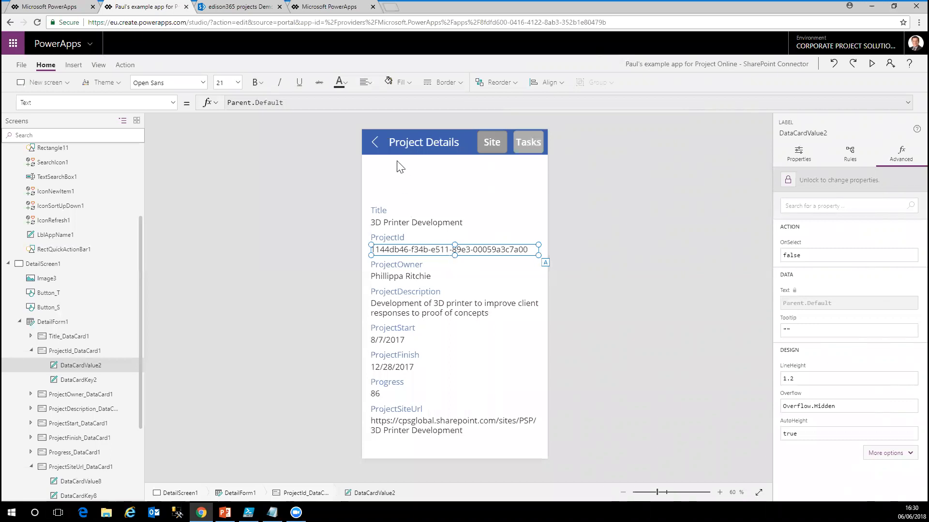
click(374, 143)
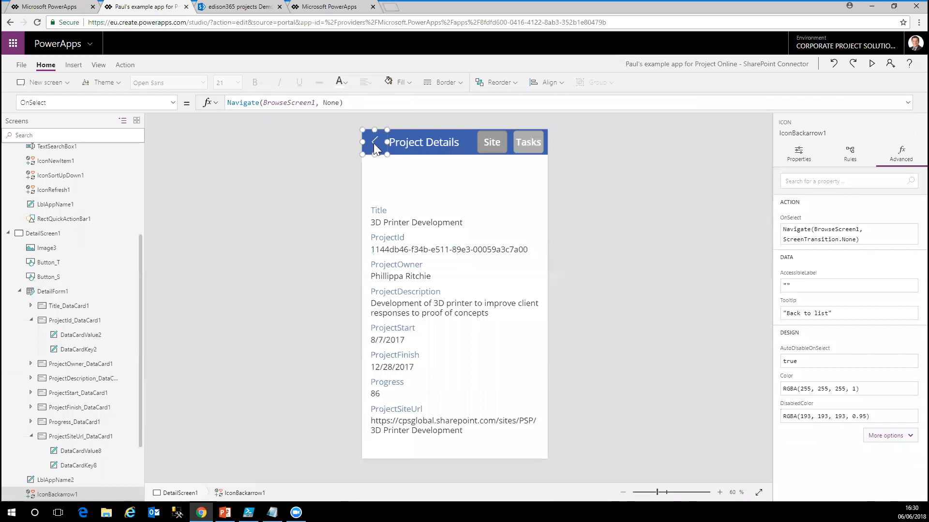
alt+click(373, 143)
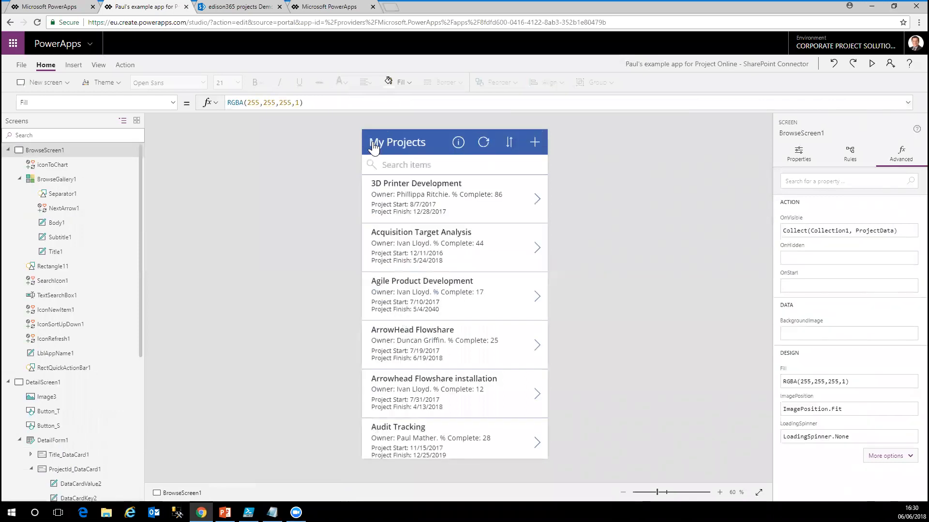
- Inspect the chart icon's navigation formula, and on the Chart1 screen the Items formula of ColumnChart1 and the back arrow
click(458, 143)
scroll(103, 378, down, 5)
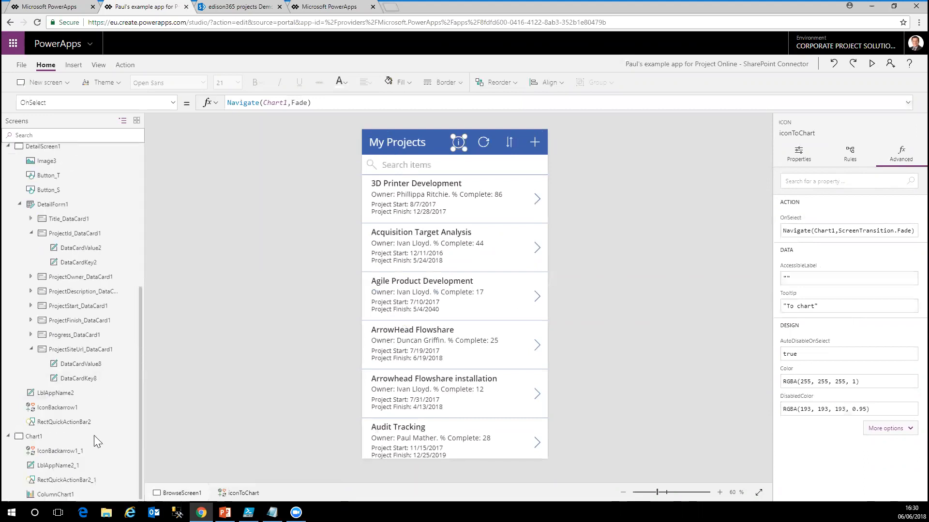
click(38, 436)
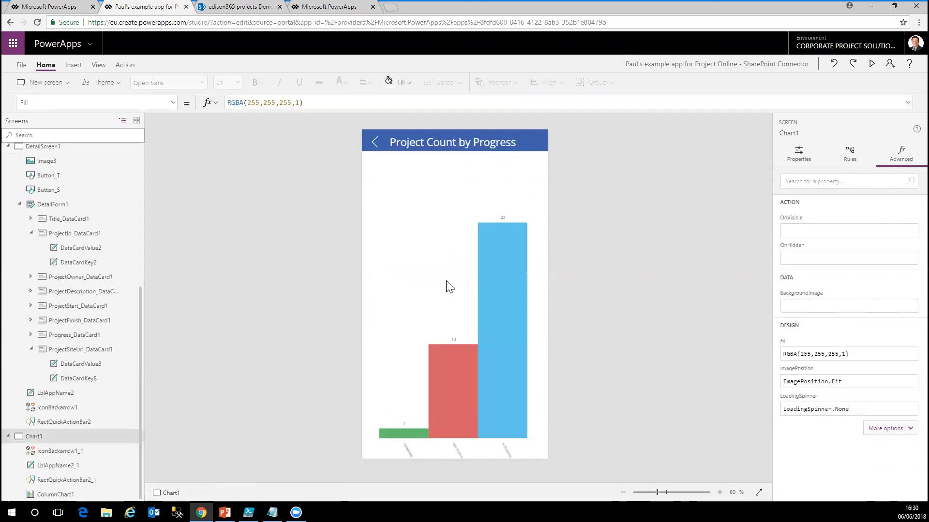
click(70, 495)
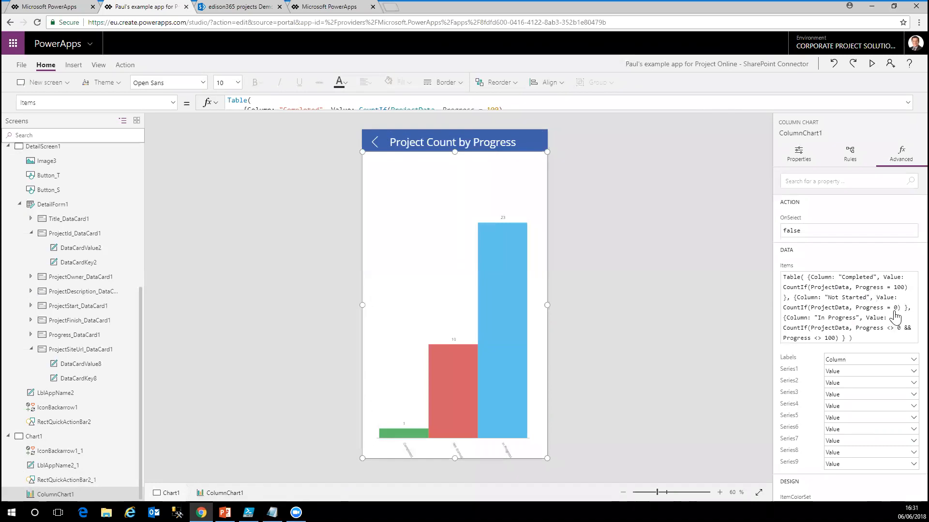
scroll(898, 329, down, 2)
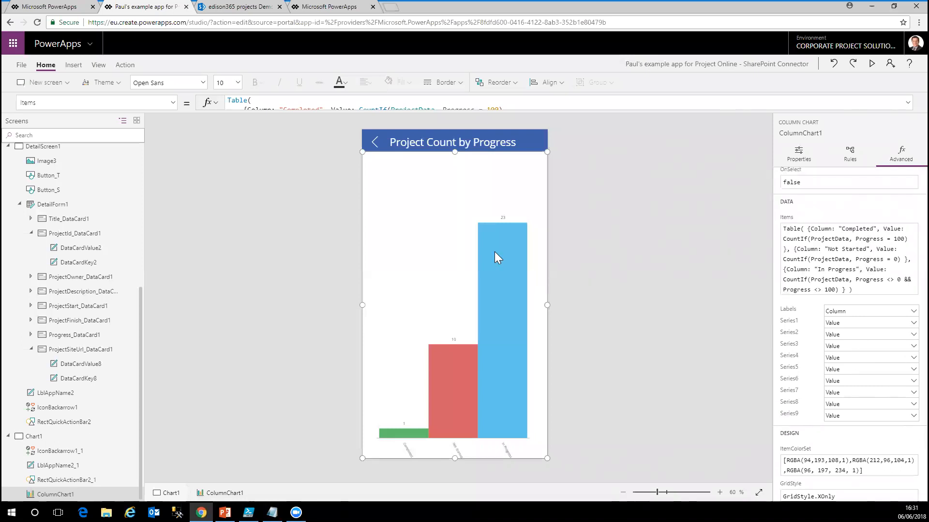
click(374, 141)
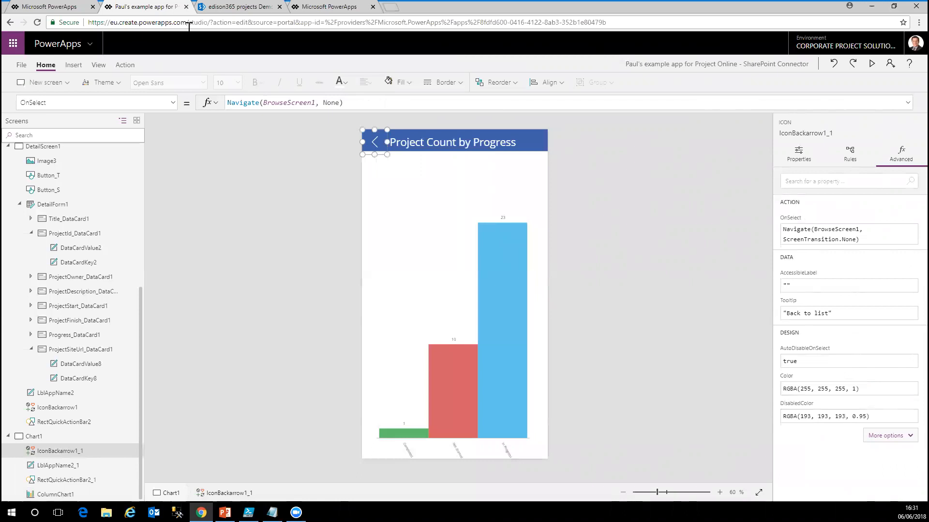
- Close the app editor and the SharePoint site page, advance the slideshow to "PowerApps - example app 2" and switch back to the PowerApps home page
click(186, 7)
click(512, 76)
click(186, 7)
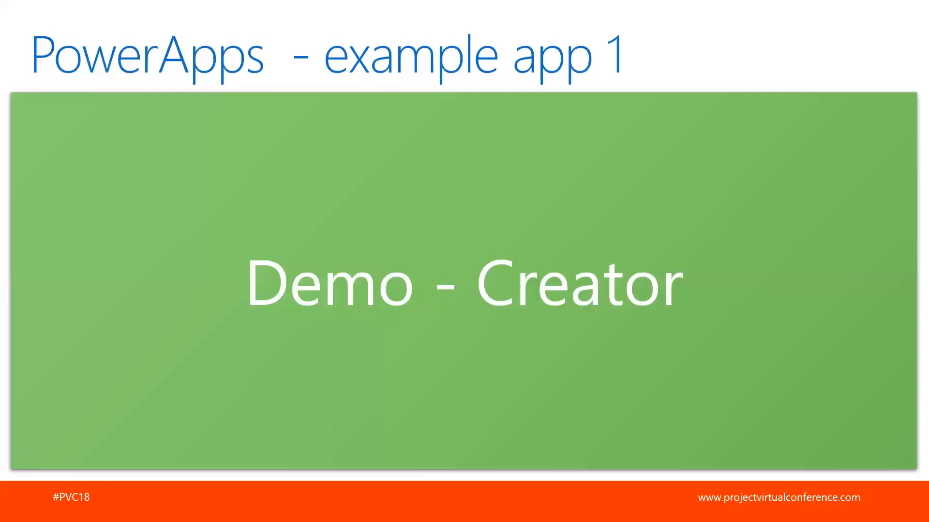
key(Right)
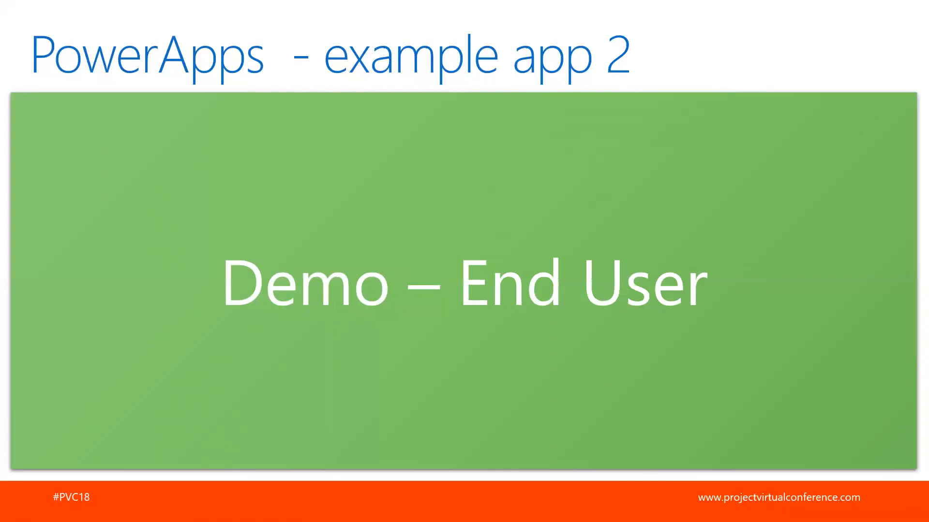
key(alt+Tab)
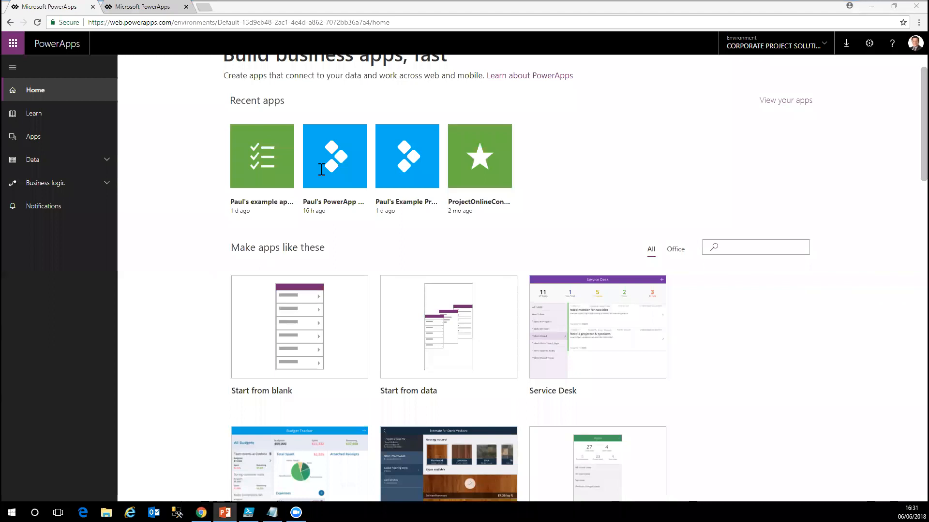
- Run the Example Project Online Power App – Project Connector, view the Acquisition Target Analysis project's tasks and return to the project list
mouse_move(321, 170)
mouse_move(400, 153)
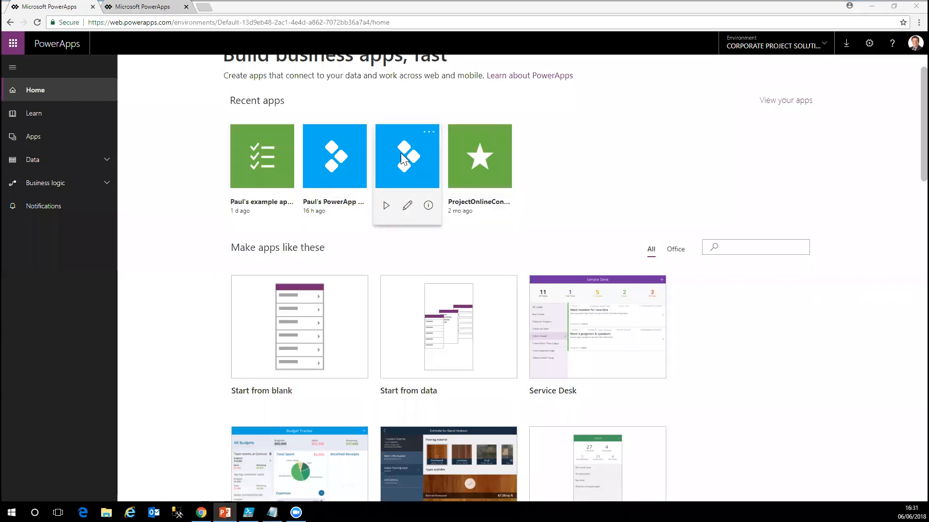
click(384, 205)
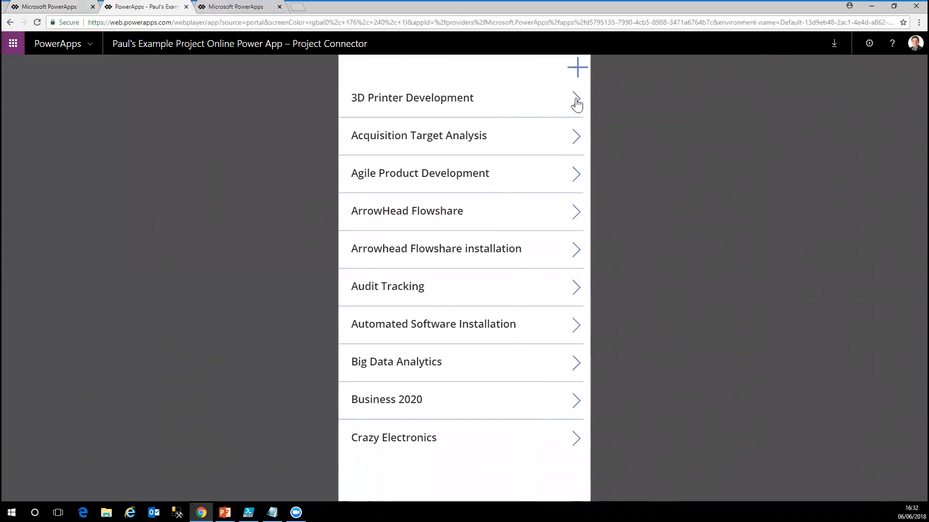
click(575, 136)
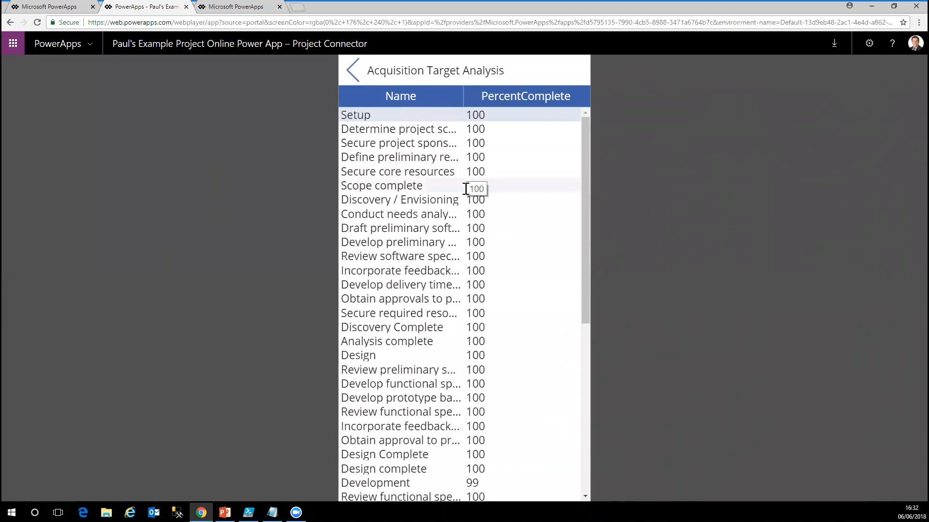
click(351, 74)
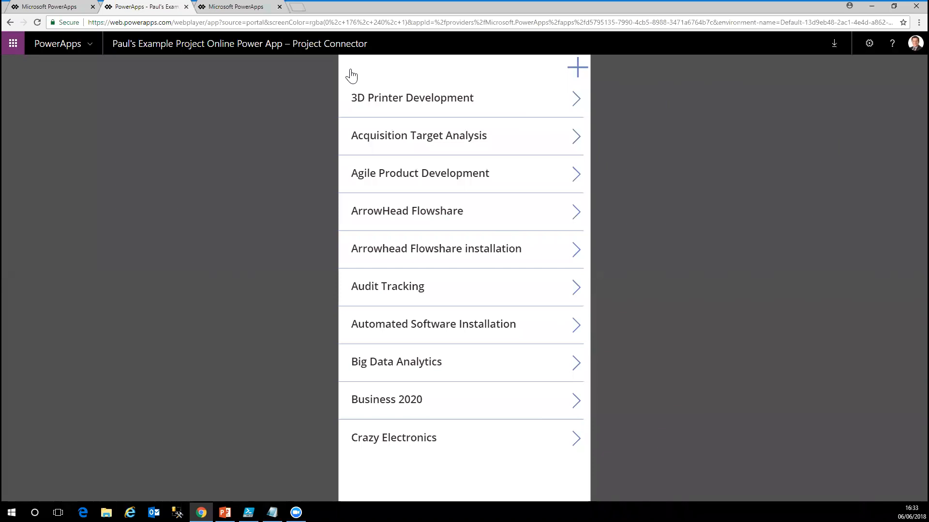
- Start a new project named "1_TEST PM DEMO" with the description "Just testing"
click(577, 68)
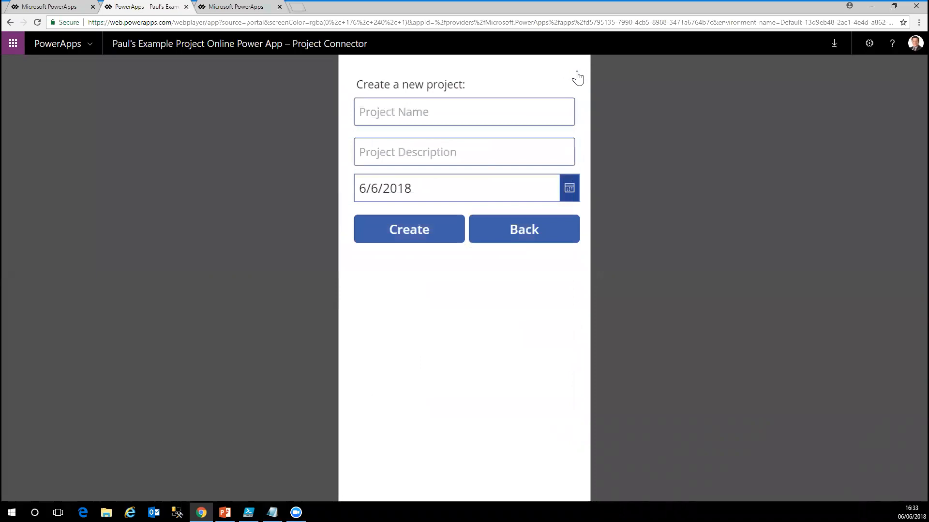
click(467, 112)
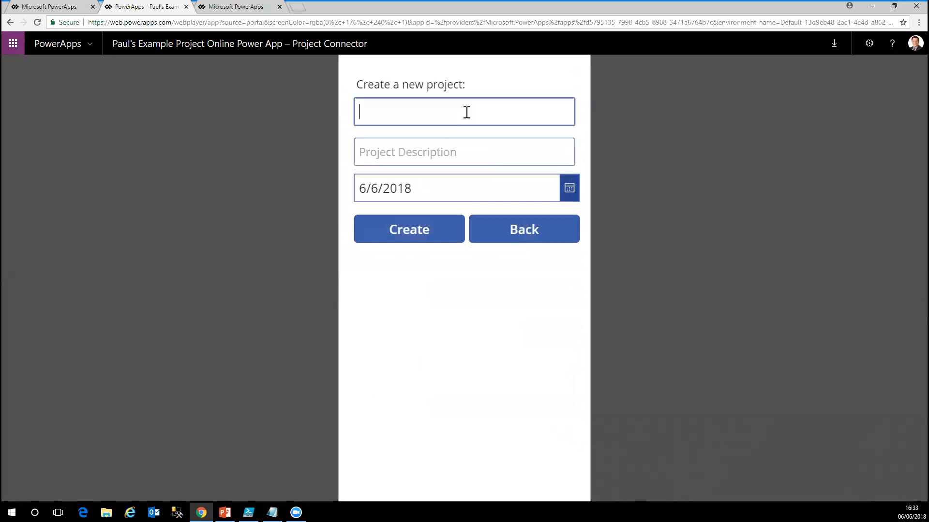
text(1_TEST PM DEMO)
click(511, 150)
text(Just testing)
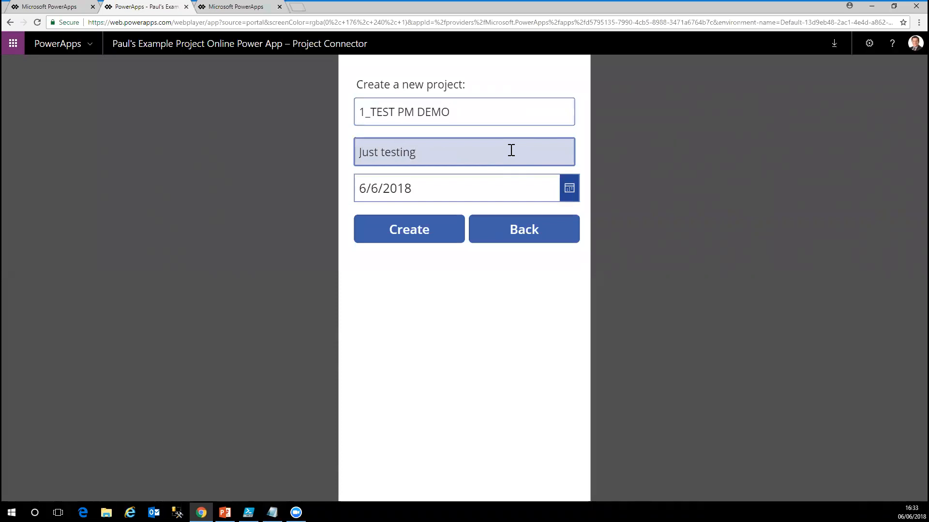
- Clear the project name, try to create the project without one and dismiss the validation message
click(472, 114)
key(ctrl+a)
key(BackSpace)
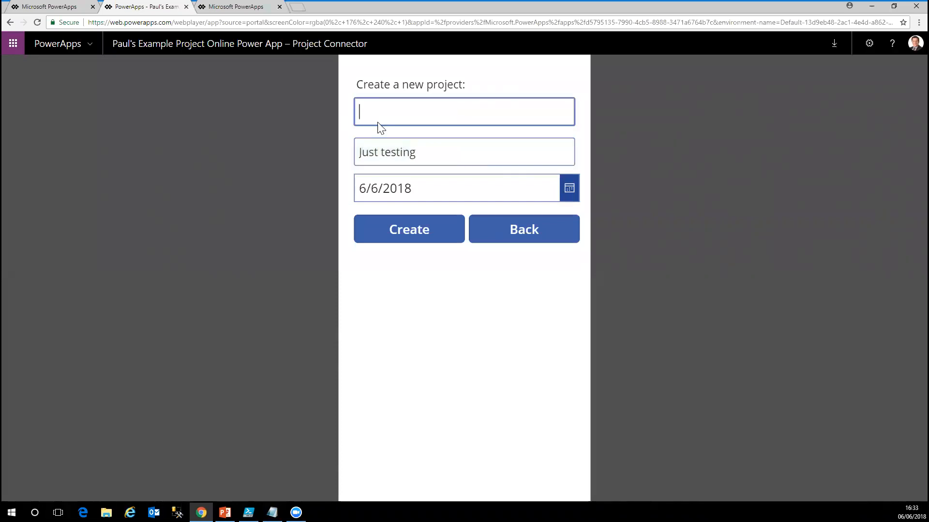
click(431, 227)
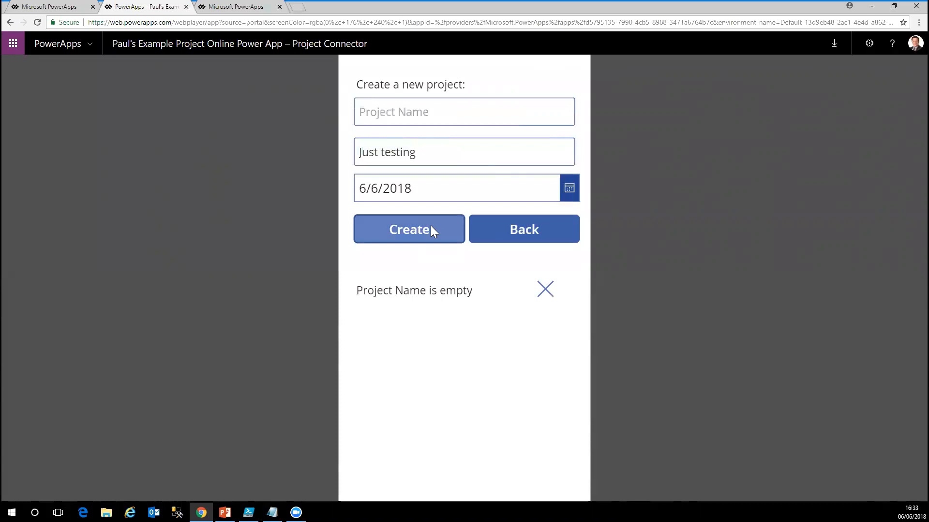
click(545, 293)
- Name the new project 1_TESTPMDEMO, pick 6 June 2018 as its start date and create it
click(404, 112)
text(1)
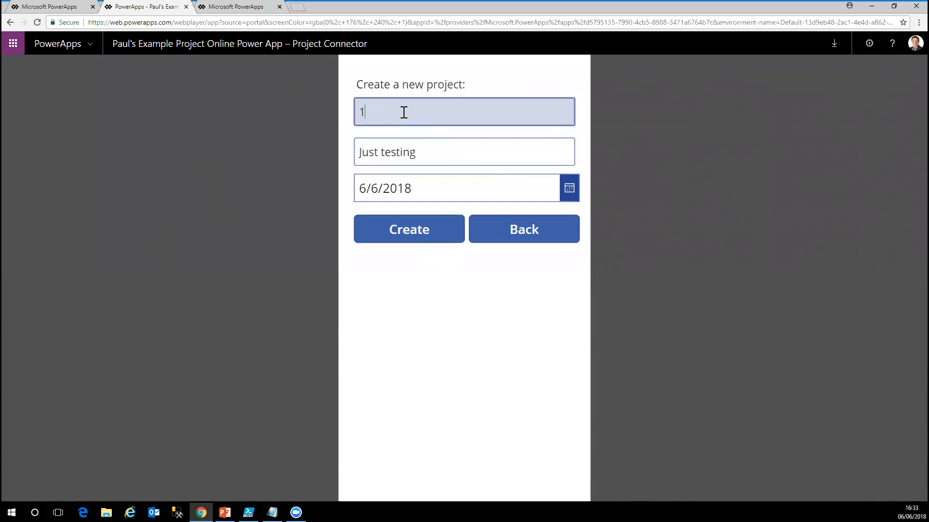
text(_TESTPMDEMO)
click(573, 190)
click(451, 326)
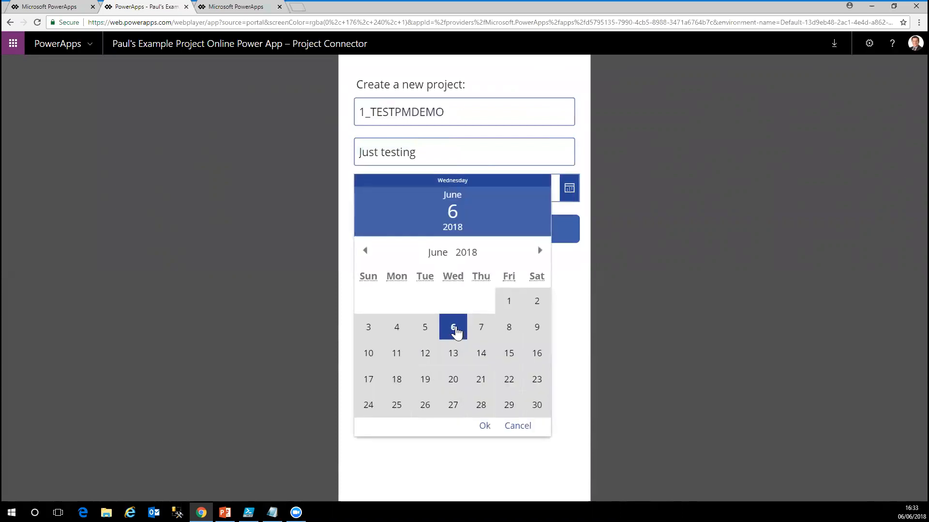
click(484, 427)
click(416, 233)
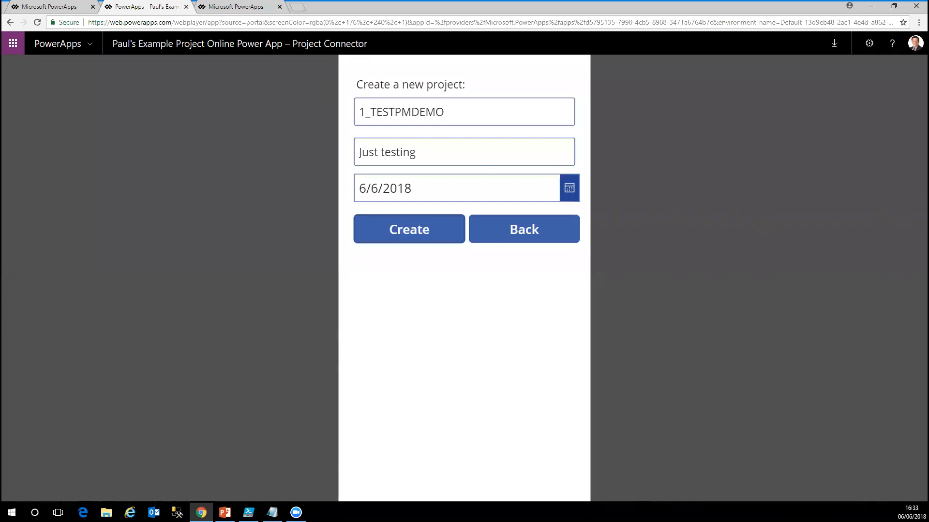
- Open the Project Web App site at cpsglobal.sharepoint.com/sites/PSP and view Manage Queue Jobs from its PWA settings
key(alt+Tab)
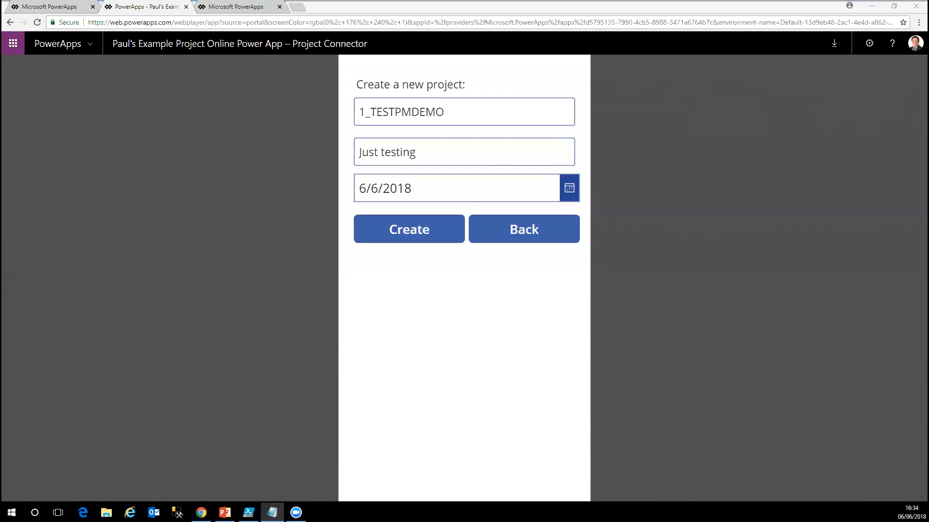
click(298, 7)
text(https://cpsglobal.sharepoint.com/sites/PSP)
key(Return)
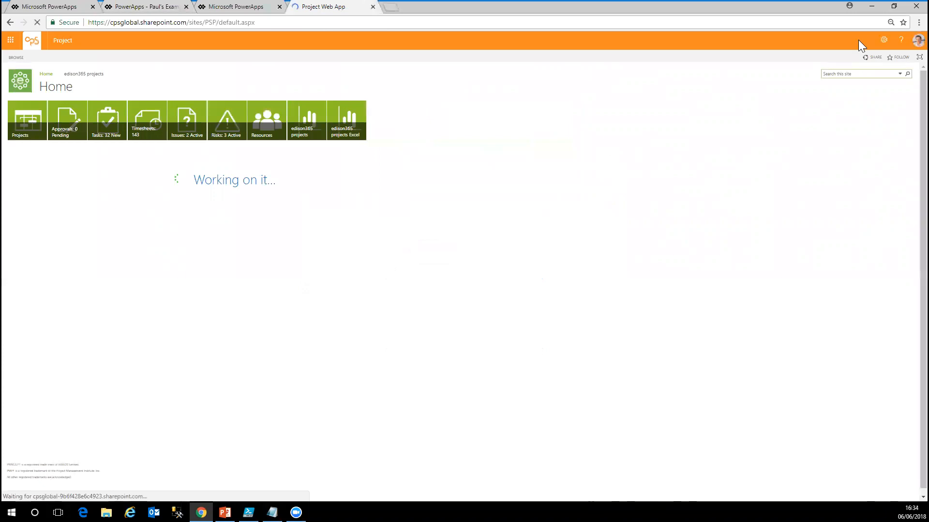
click(883, 41)
key(Down)
key(Down)
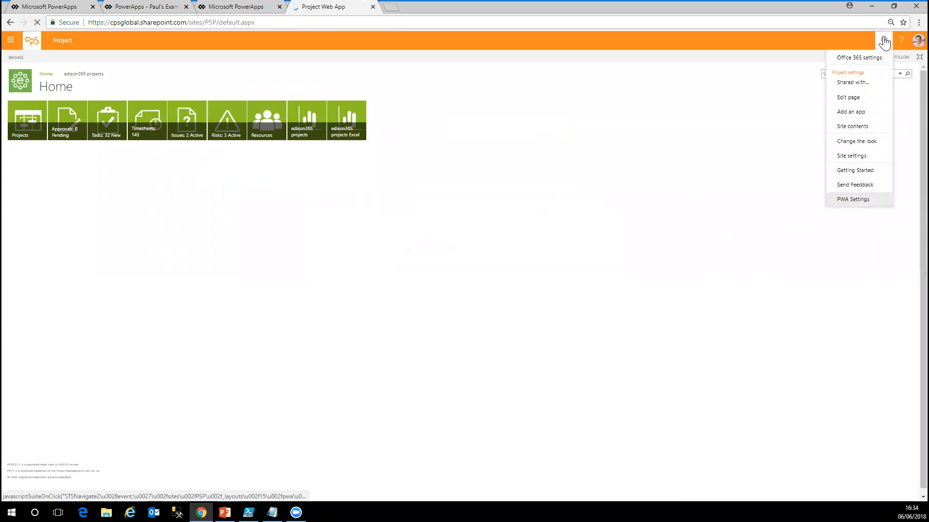
key(Return)
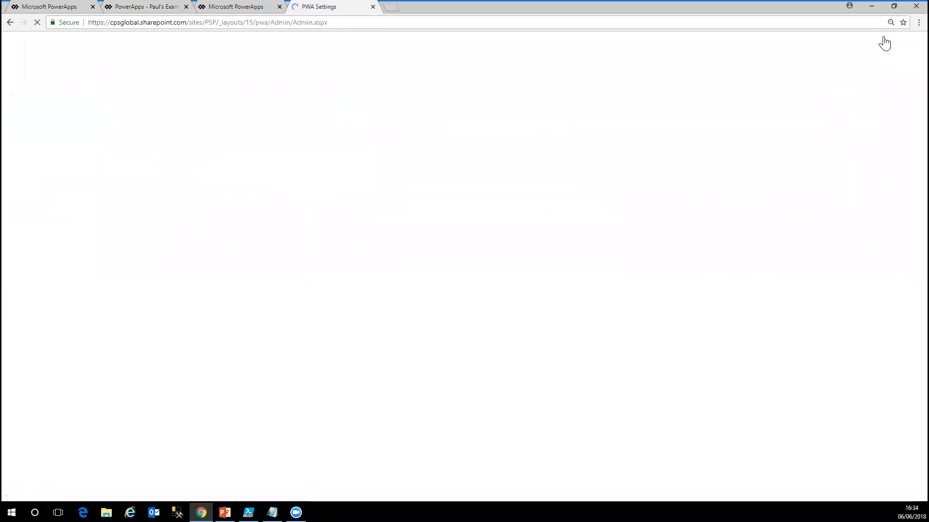
click(364, 124)
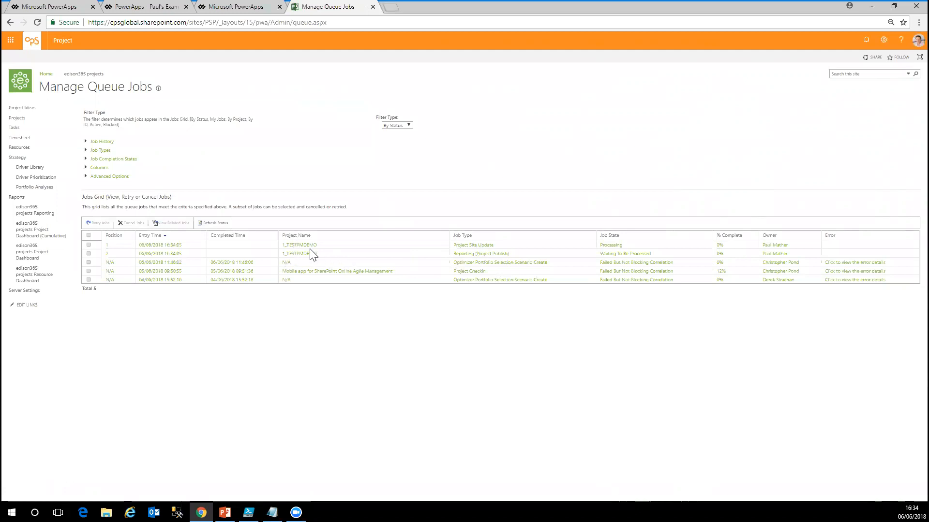
- Open the 1_TESTPMDEMO project from the Project Center and check its Details and Schedule pages
click(18, 118)
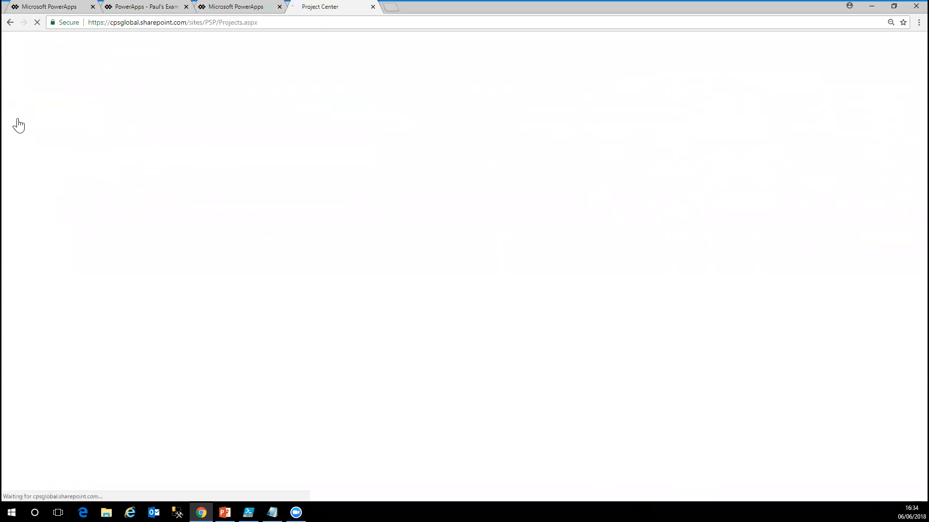
click(143, 152)
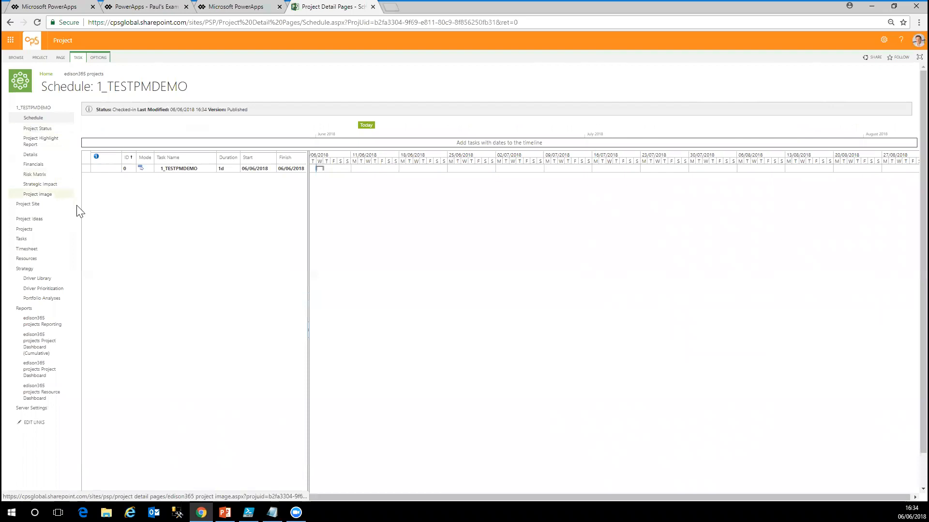
click(31, 154)
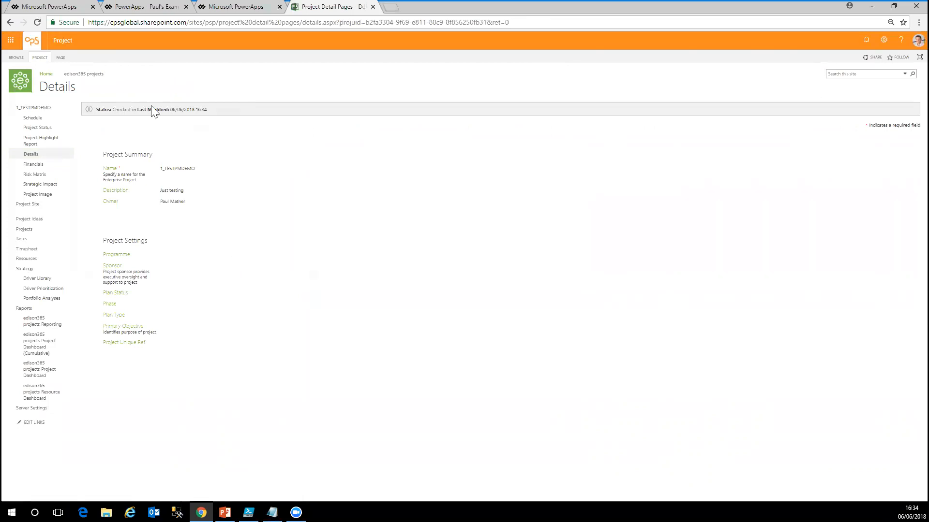
click(35, 118)
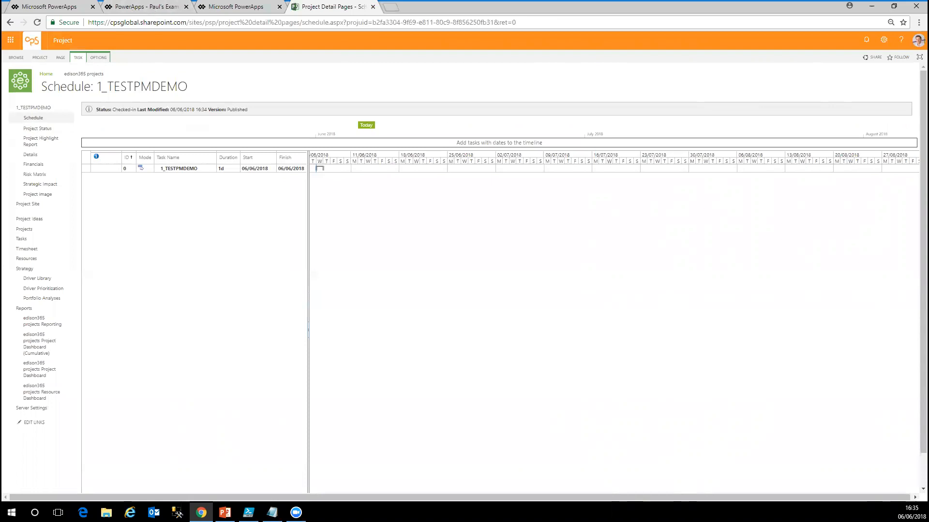
- Close the Project Web App page, return the app to its project list and advance the slideshow to the example app 2 summary
click(372, 6)
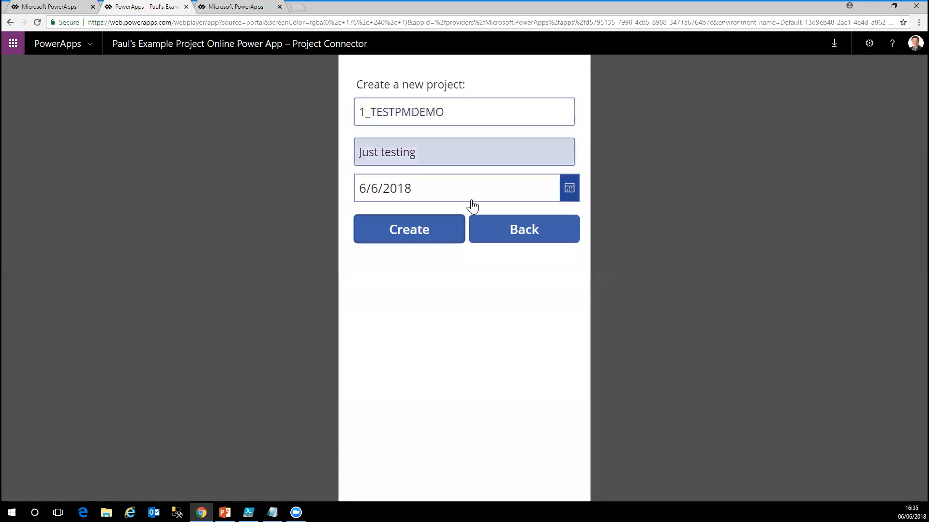
click(507, 229)
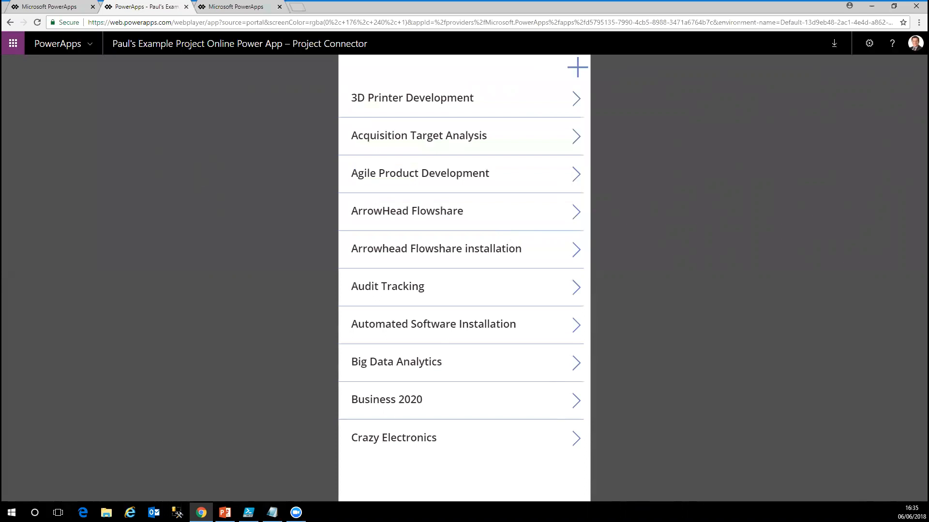
key(alt+Tab)
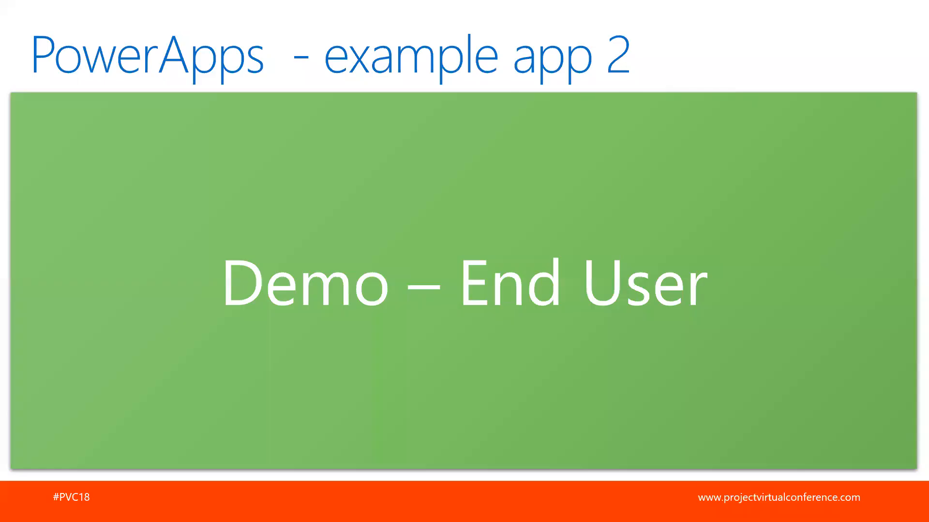
key(Right)
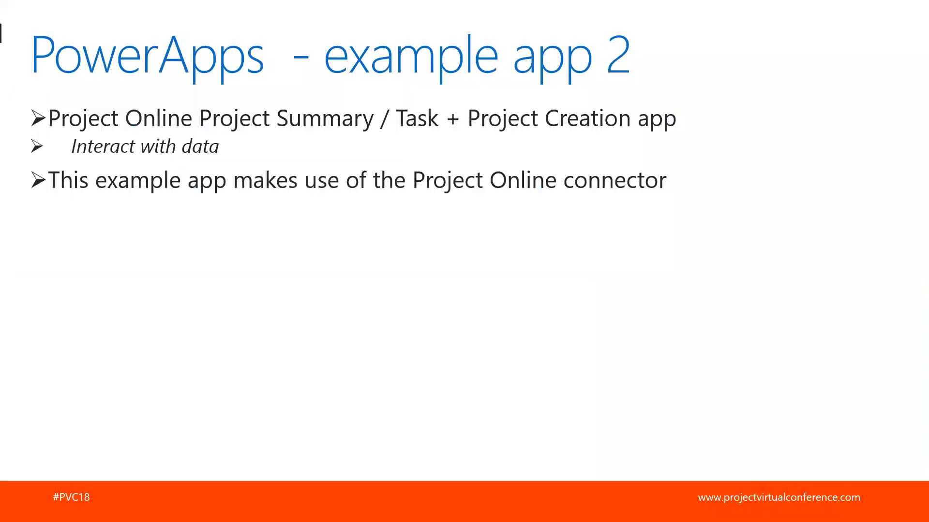
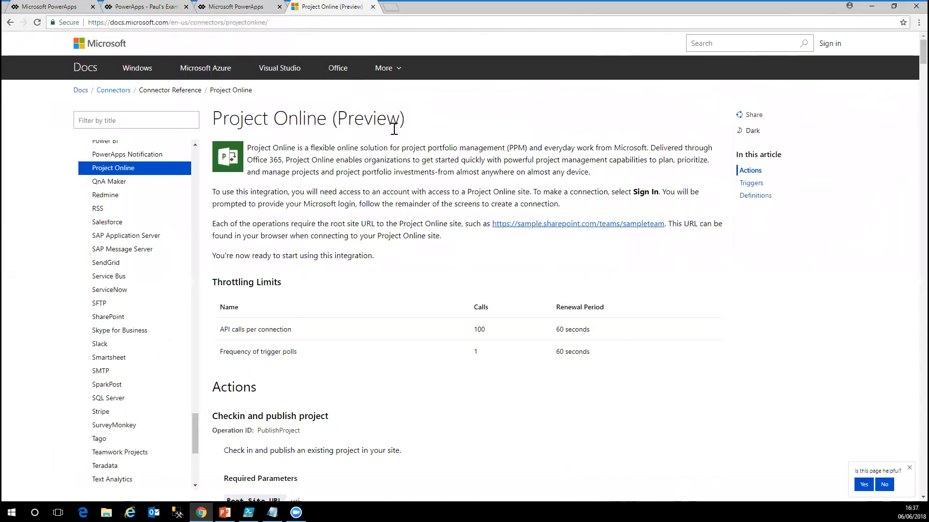
- Review the actions and their parameters in the Project Online connector documentation, through Creates new project
scroll(435, 305, down, 3)
scroll(333, 288, down, 1)
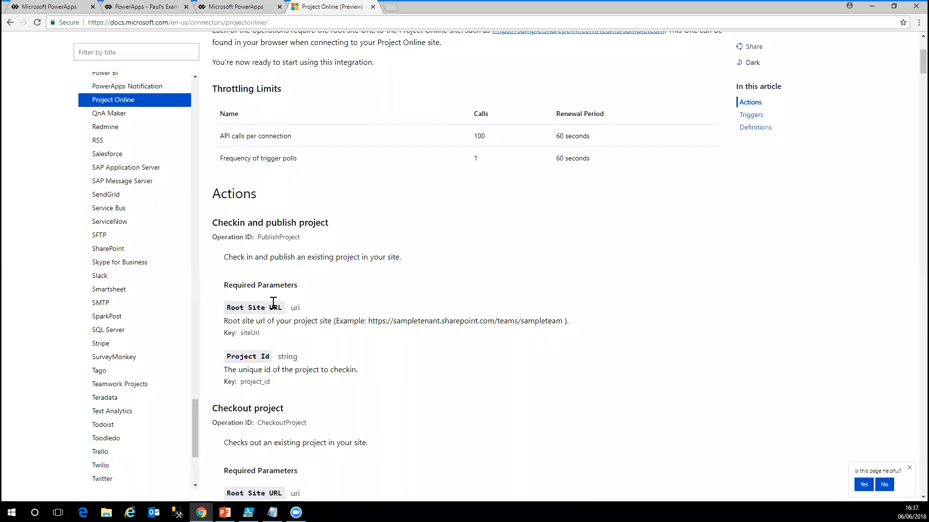
scroll(287, 319, down, 1)
scroll(290, 321, down, 8)
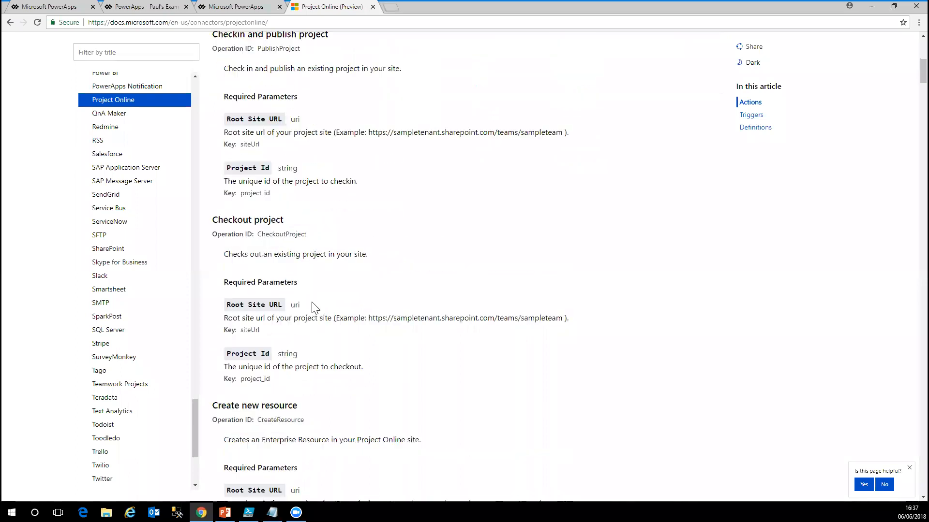
scroll(334, 300, down, 9)
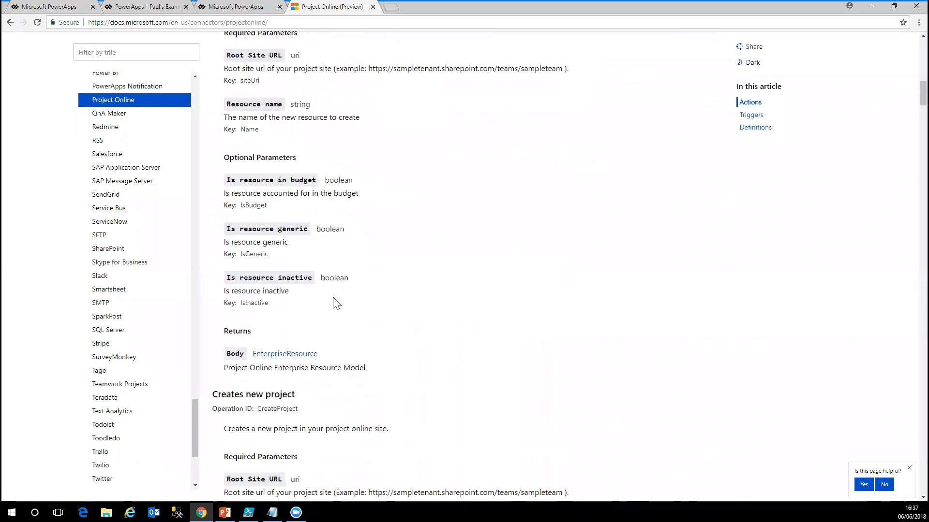
scroll(345, 294, down, 2)
scroll(363, 286, down, 3)
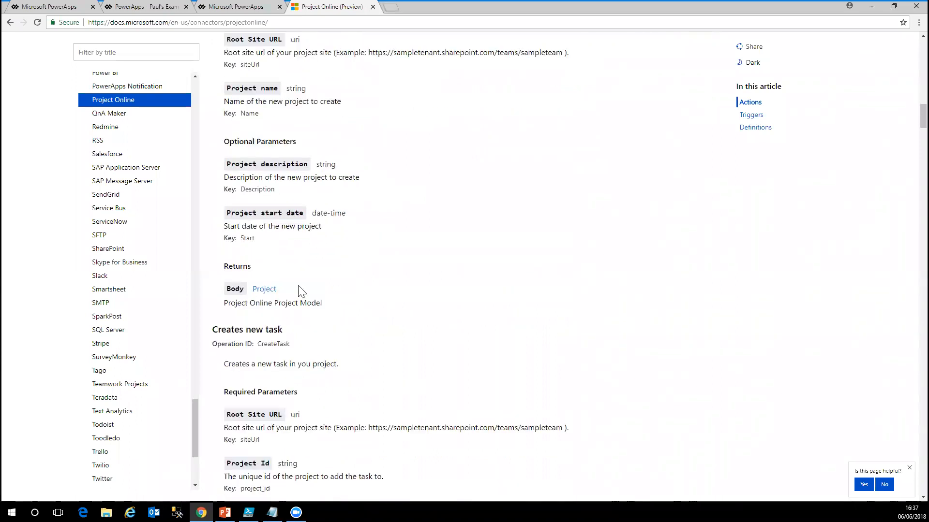
- Follow the Project return type to its definition and examine the project fields the connector exposes
click(266, 292)
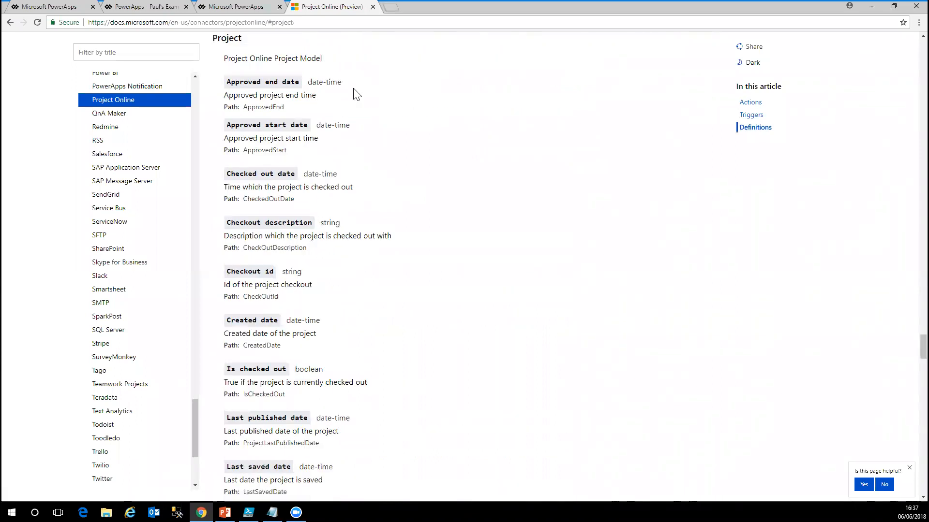
drag(313, 98, 332, 126)
click(329, 163)
scroll(334, 234, down, 2)
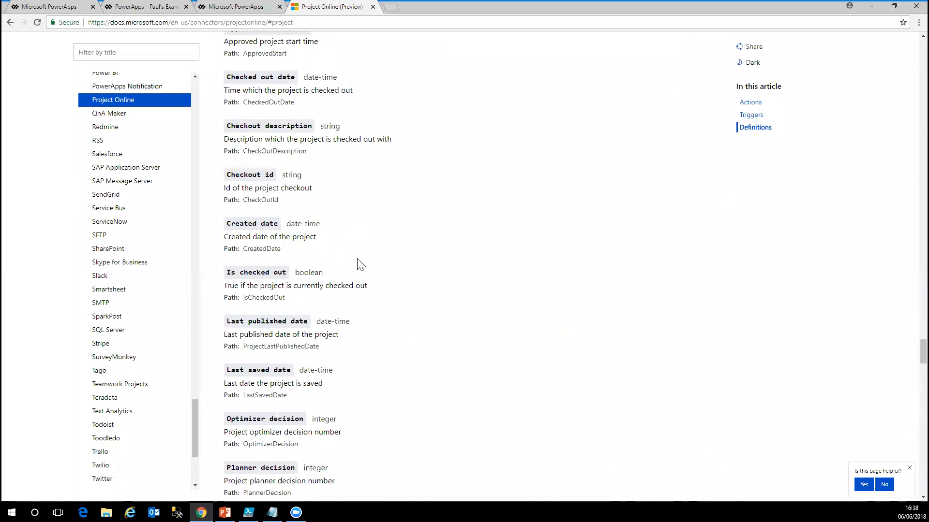
scroll(357, 291, down, 3)
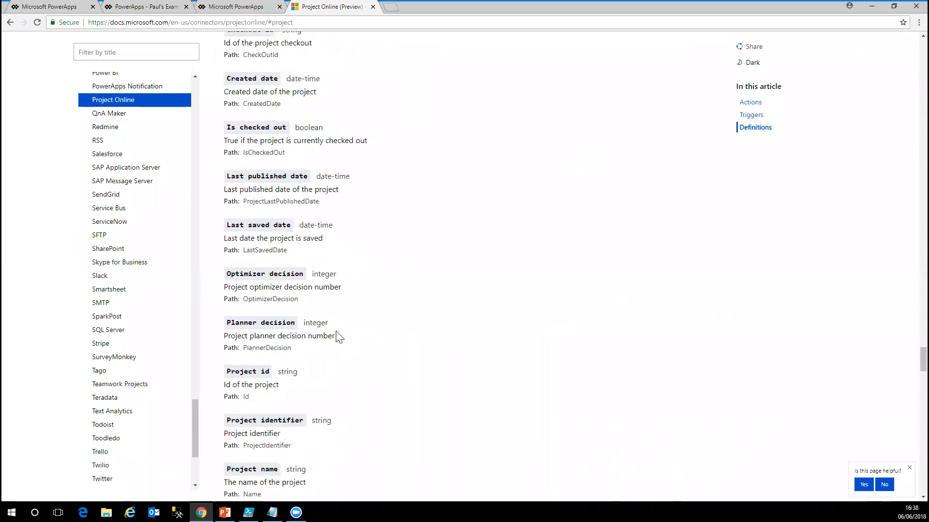
scroll(362, 357, down, 2)
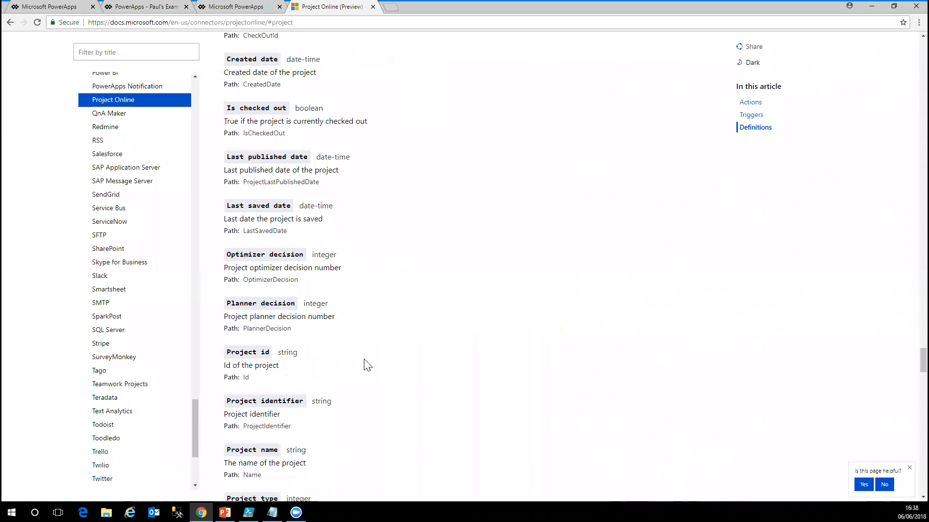
scroll(363, 368, down, 2)
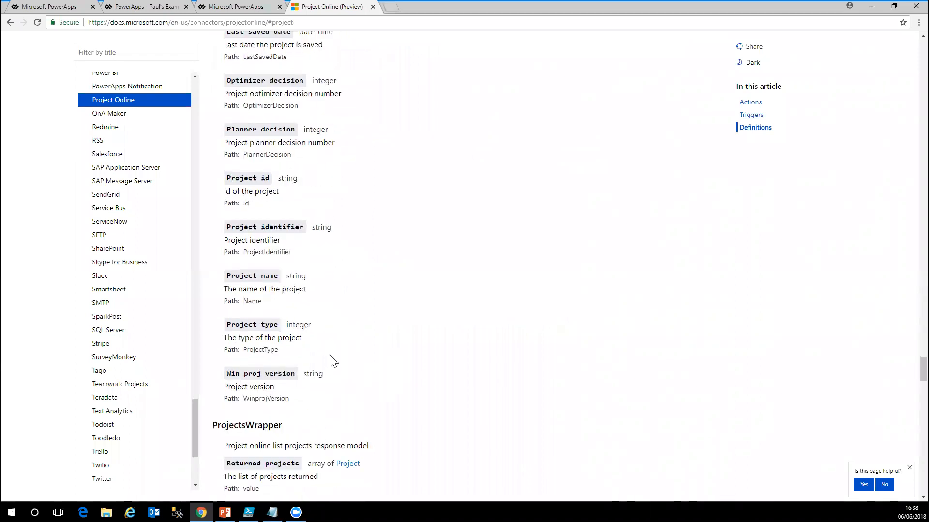
scroll(342, 344, up, 17)
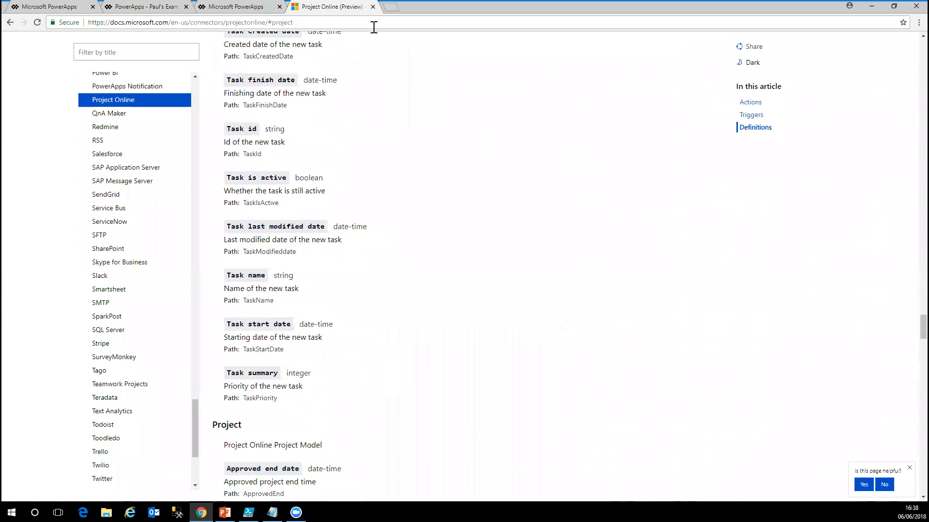
- Close the connector documentation and advance the slideshow to the "Demo – Creator" slide
click(373, 7)
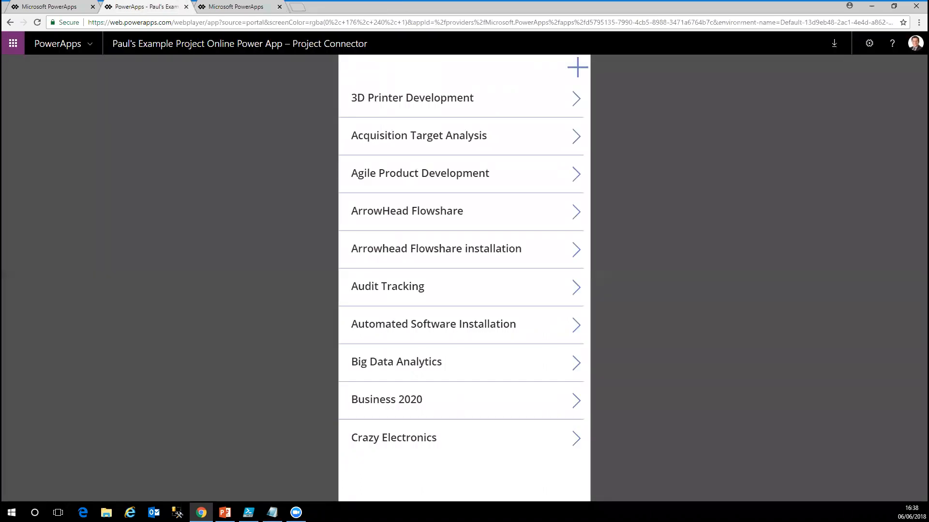
key(alt+Tab)
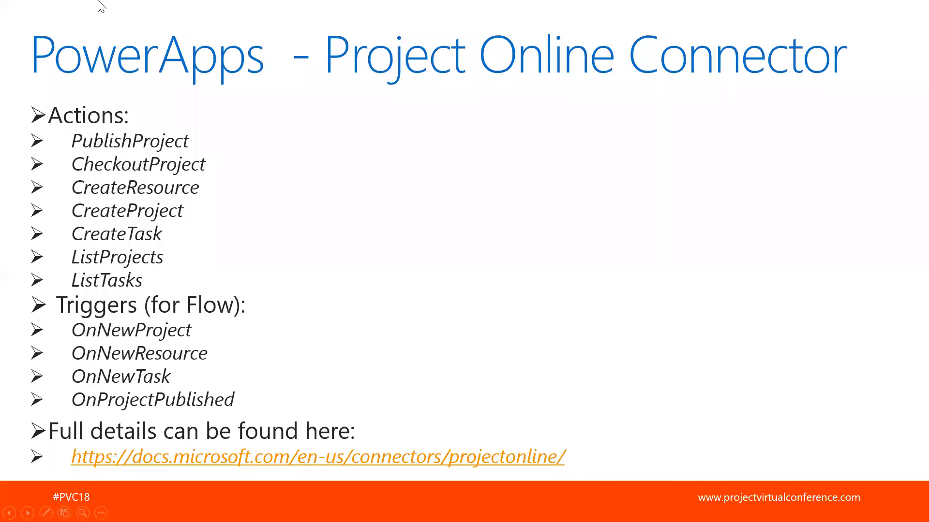
key(Right)
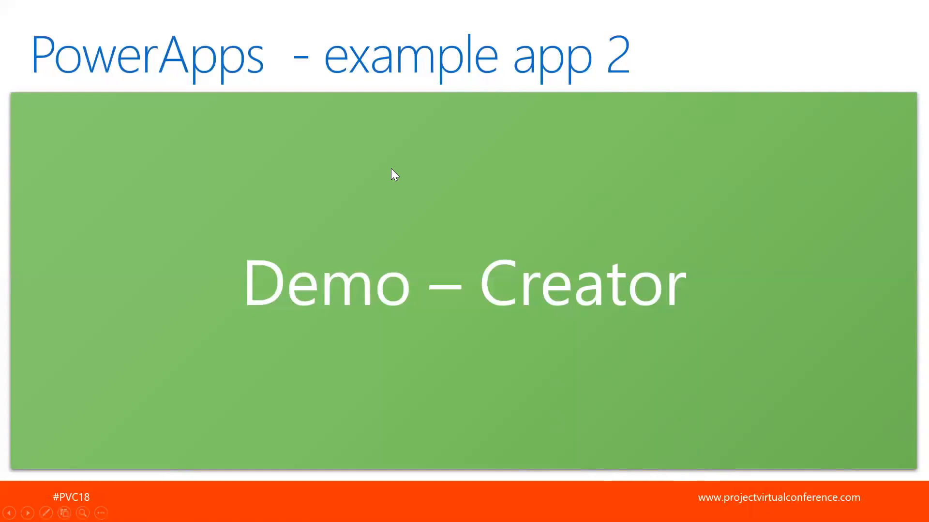
- Close the running app, open the PowerApp & Project Online Demo app for editing and select Gallery1 on the ListProjects screen
key(alt+Tab)
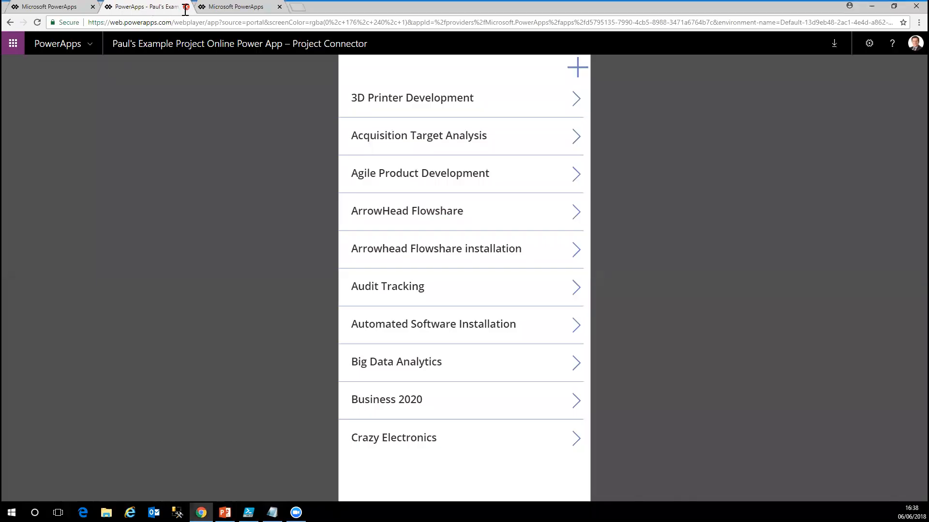
click(186, 7)
click(66, 6)
mouse_move(253, 153)
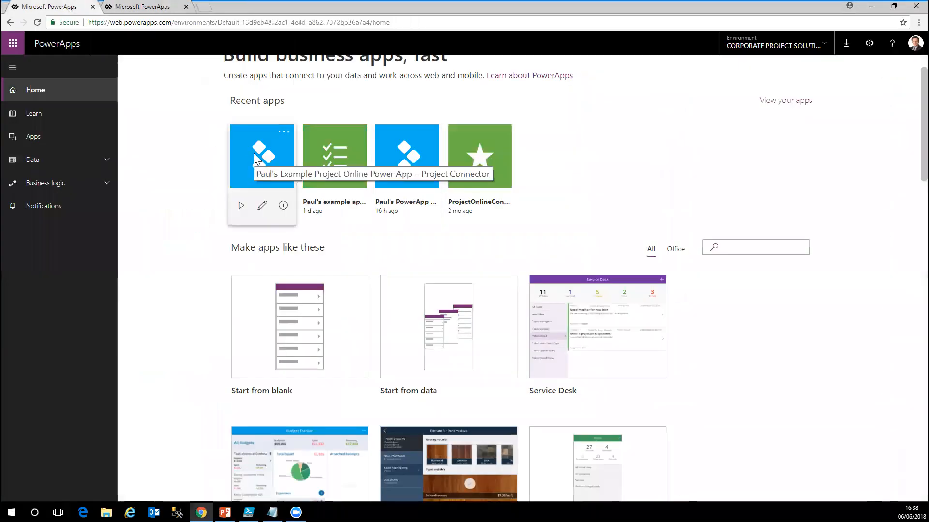
mouse_move(394, 179)
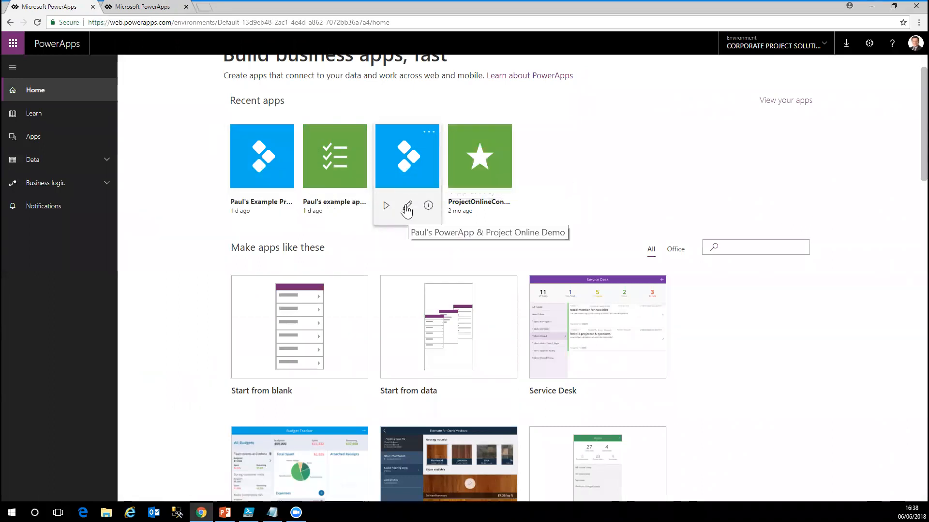
click(406, 207)
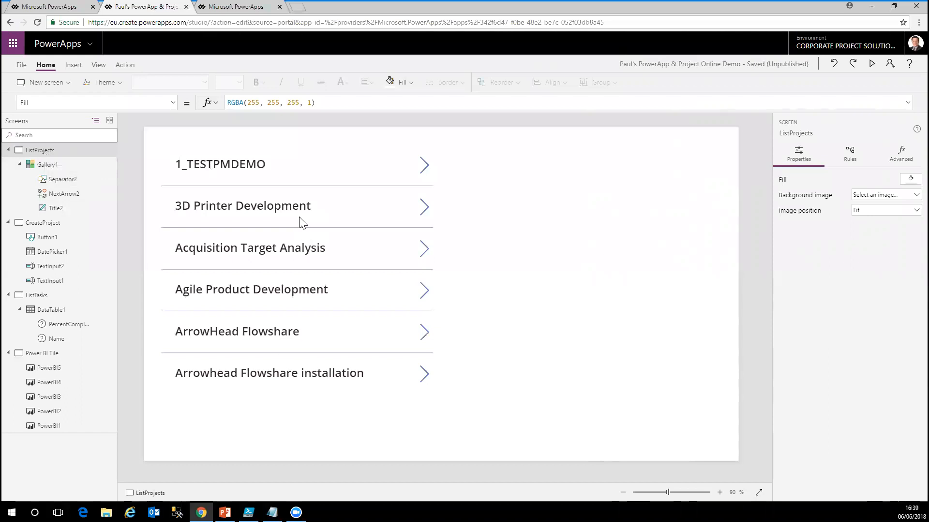
click(42, 168)
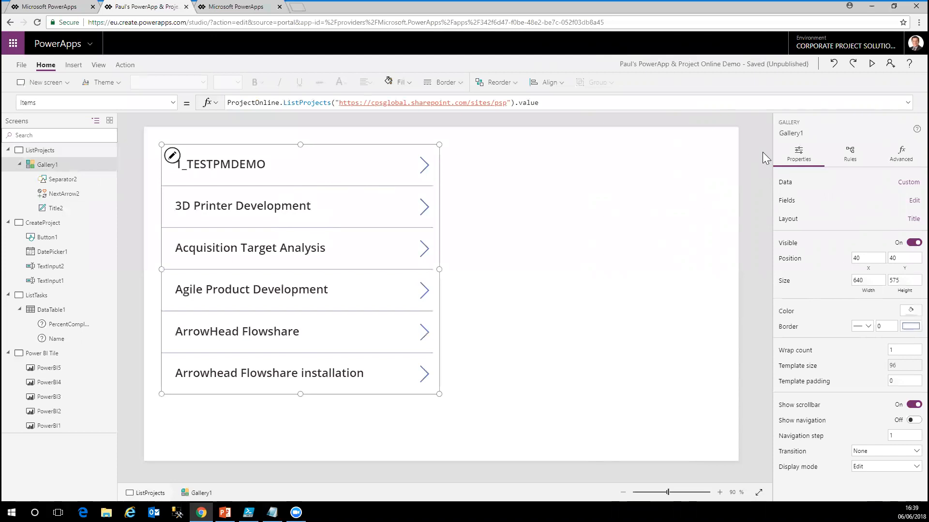
- Check Gallery1's advanced properties and change the Text property of its Title2 label to ThisItem.ProjectType
click(901, 154)
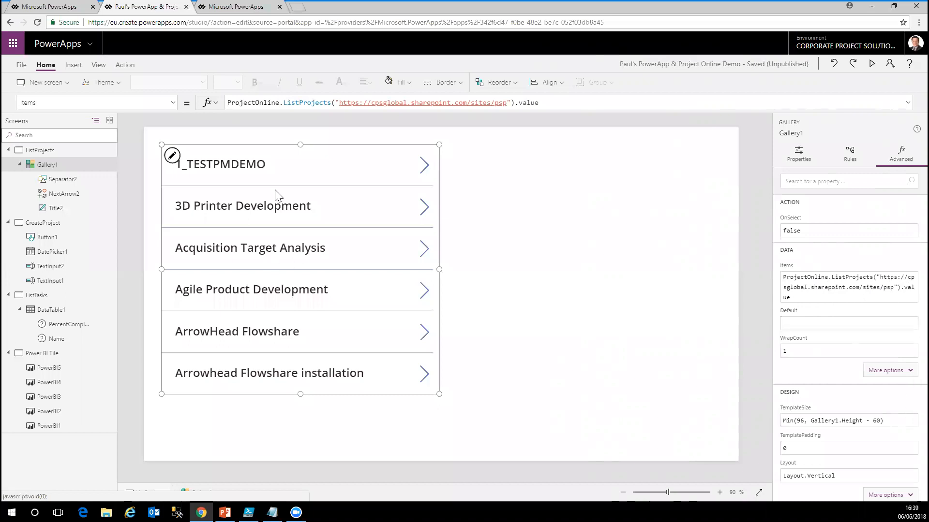
click(47, 208)
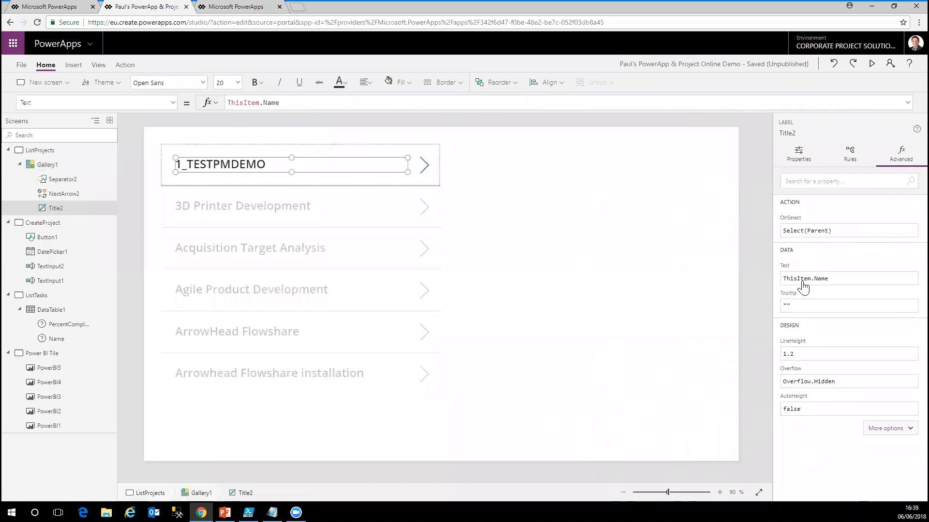
click(834, 279)
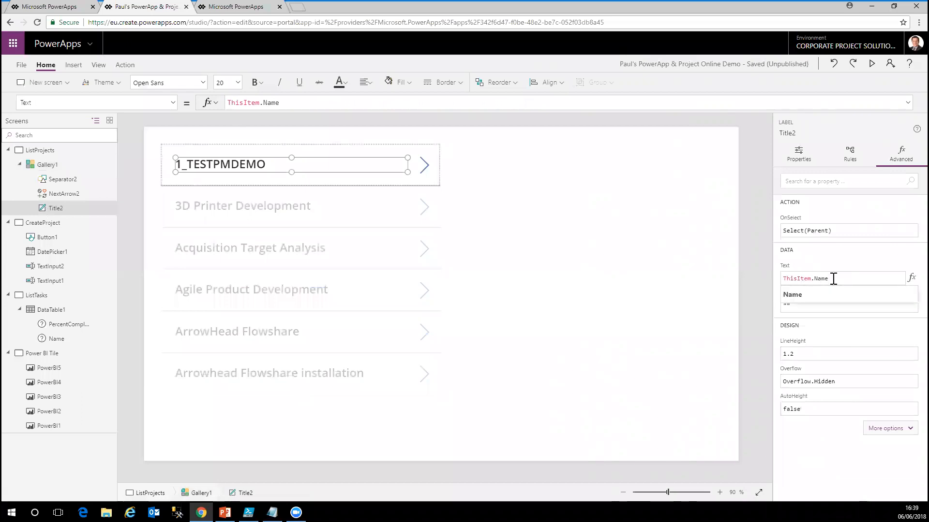
key(BackSpace)
key(BackSpace)
key(BackSpace)
key(BackSpace)
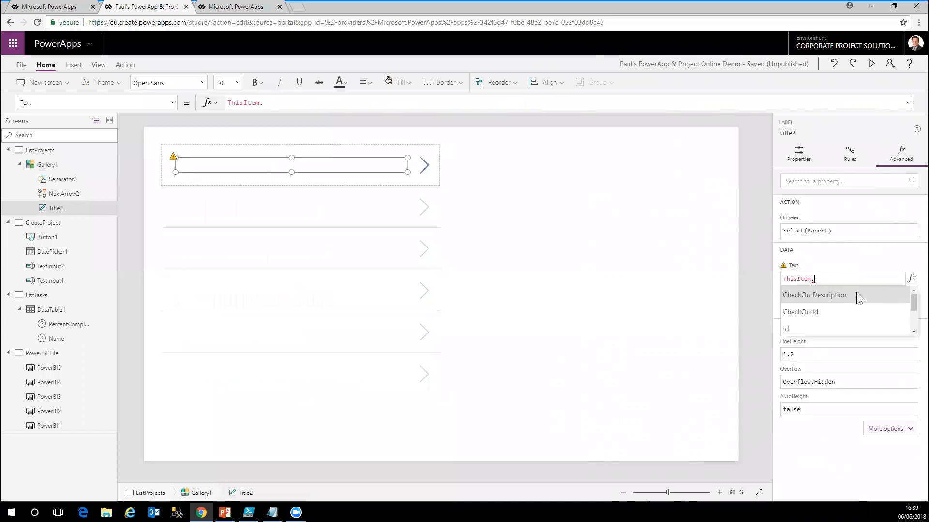
scroll(856, 308, down, 1)
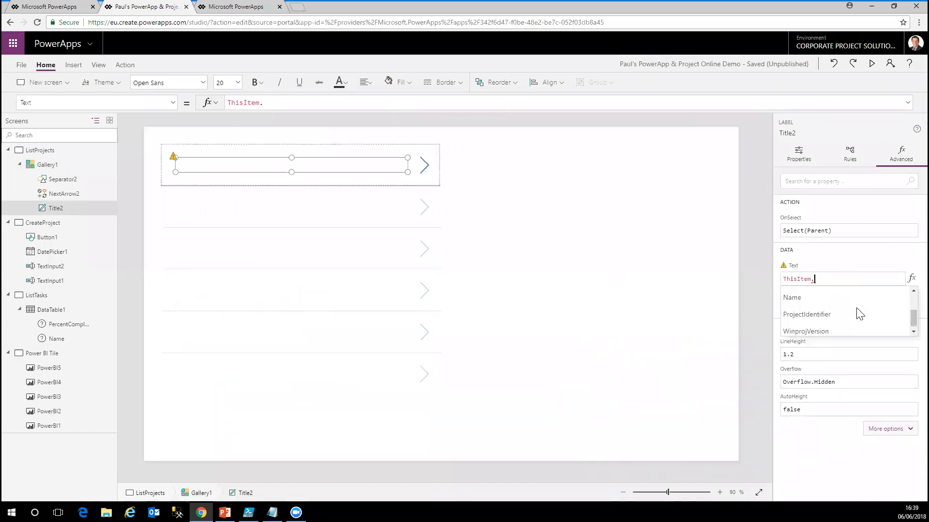
scroll(857, 308, down, 4)
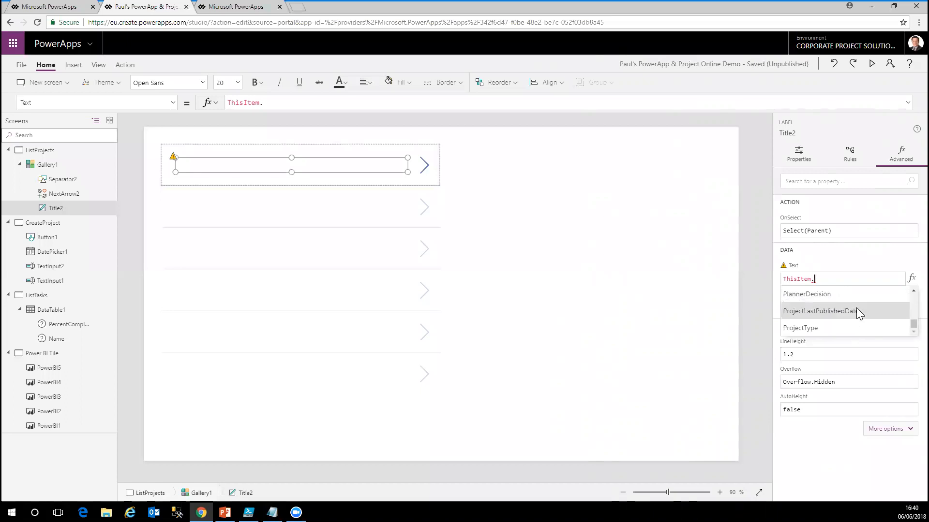
click(816, 327)
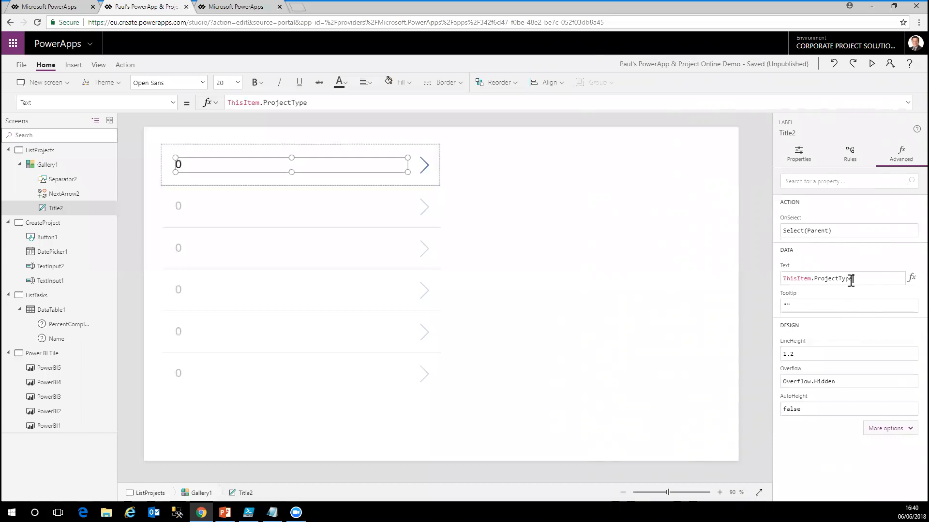
- Examine the OnSelect formula of Button1 on the CreateProject screen and the Items formula of DataTable1 on the ListTasks screen
click(50, 223)
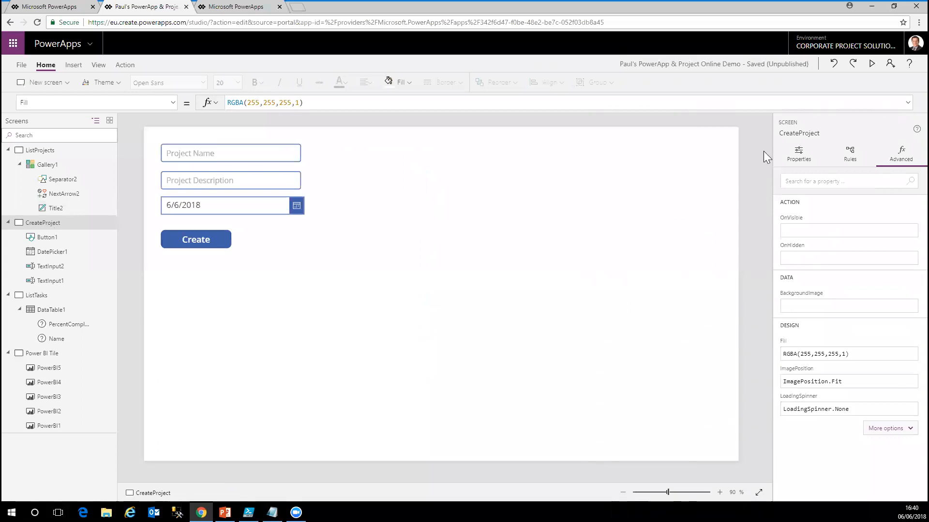
click(54, 239)
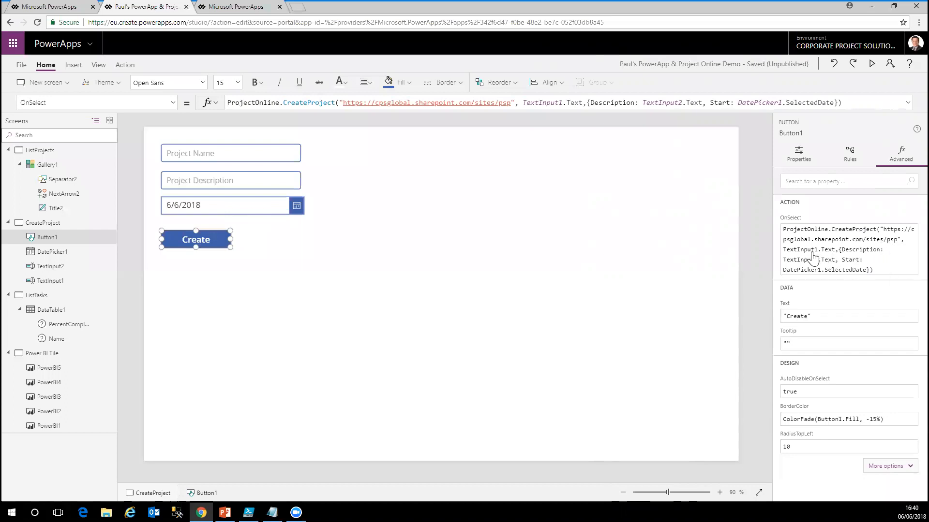
click(877, 263)
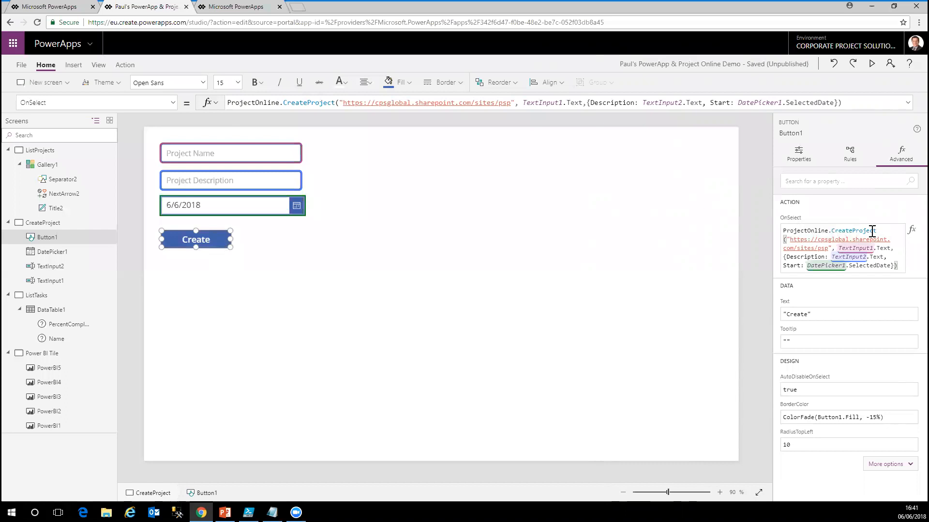
click(39, 297)
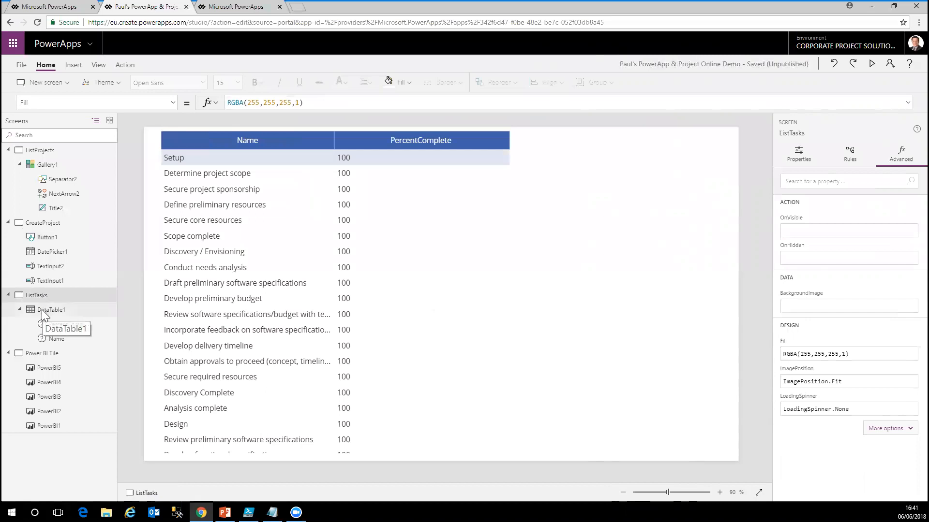
click(41, 310)
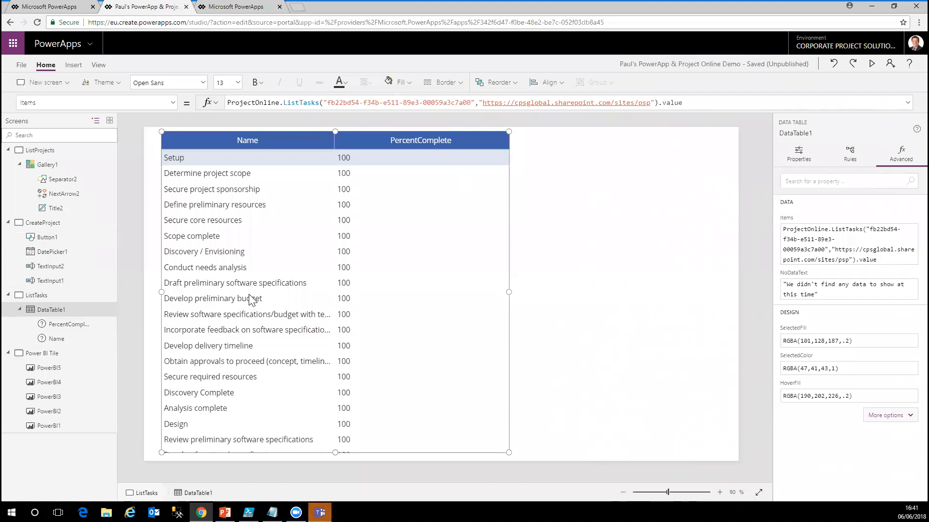
- View the Power BI Tile screen and find the Power BI tile among the controls that can be inserted
click(48, 355)
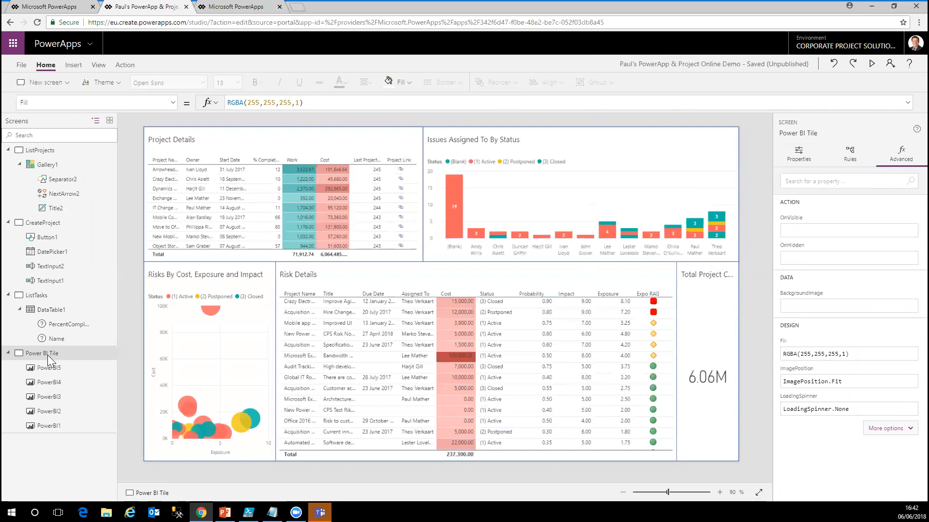
click(76, 64)
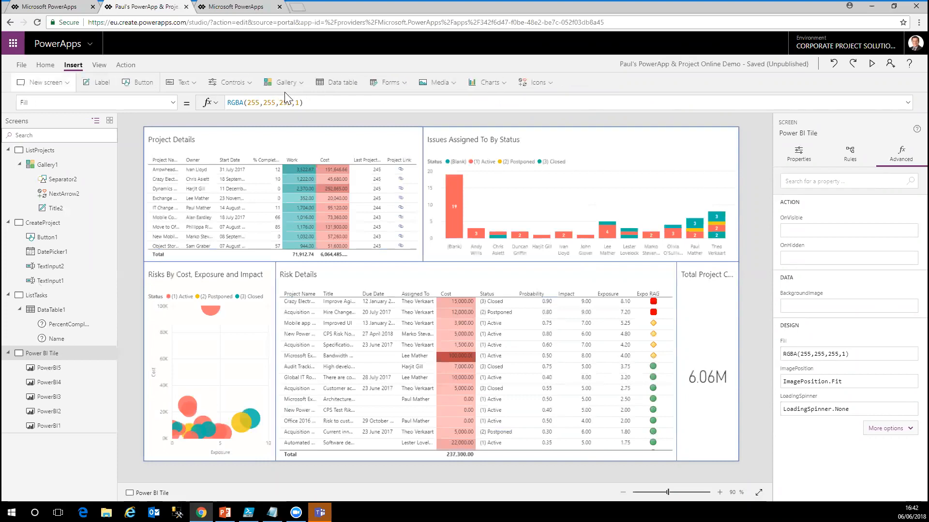
click(251, 82)
scroll(252, 243, down, 3)
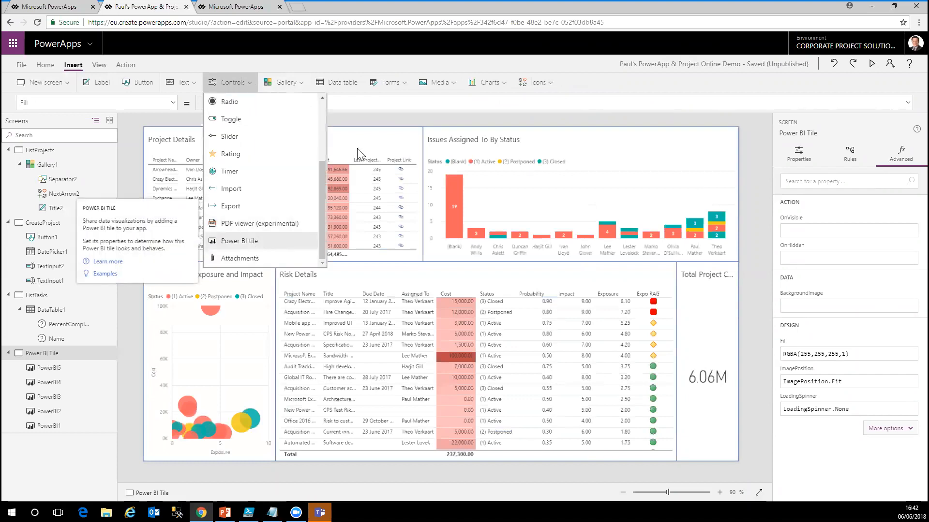
click(371, 120)
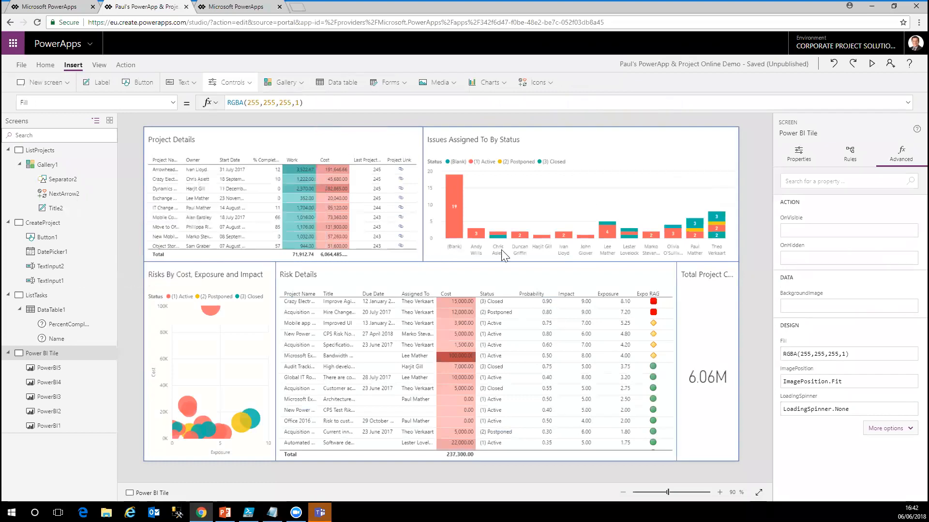
- View the Power BI report behind the Risk Details tile, including its Portfolio Report page, and close the demo app's editor
click(563, 315)
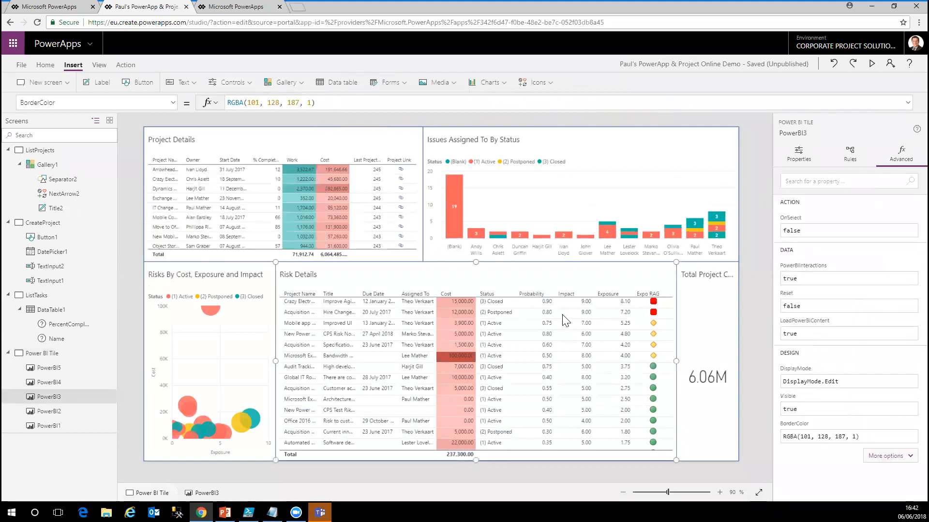
click(562, 315)
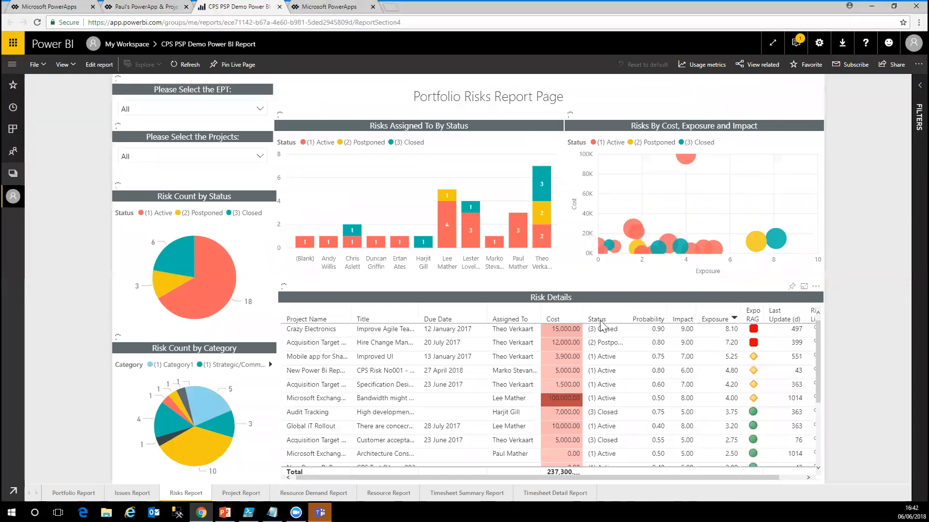
click(79, 491)
click(150, 12)
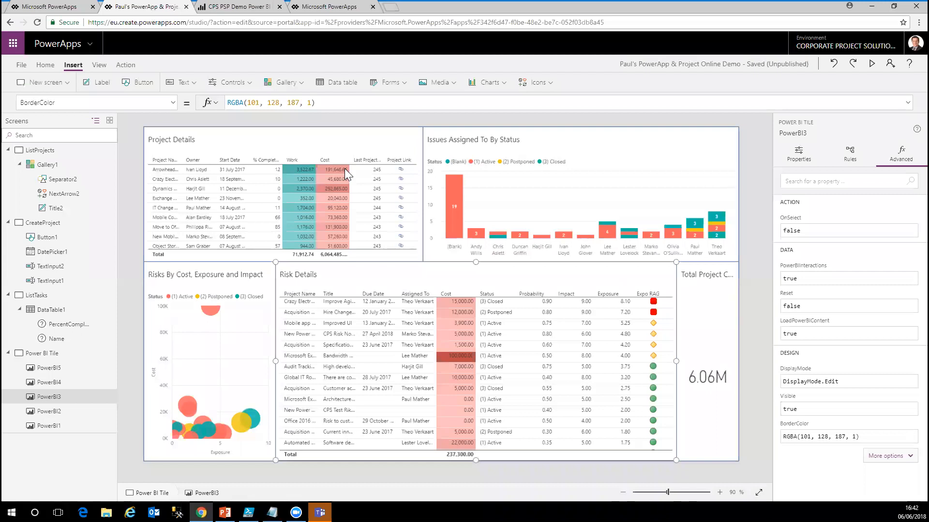
click(186, 7)
click(506, 74)
- Create a blank phone app from the PowerApps home page and connect it to the corporate account's Project Online data source
click(63, 12)
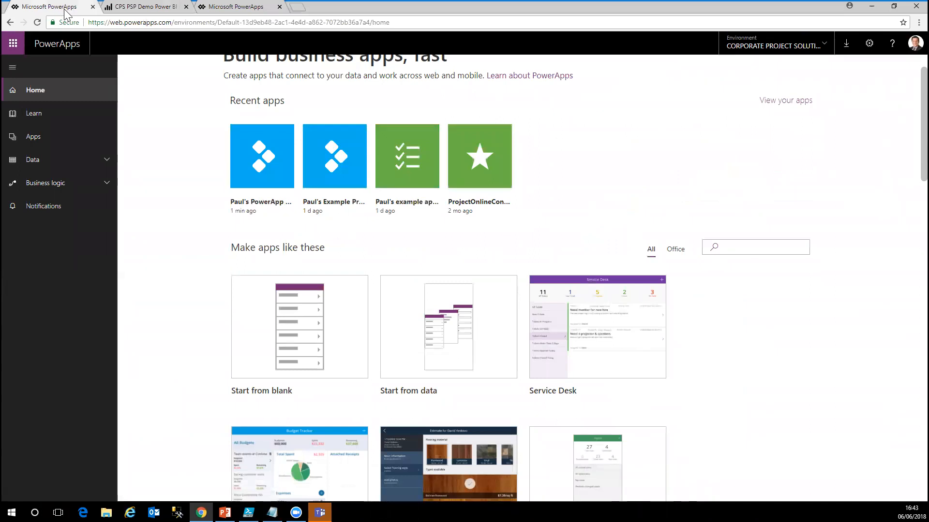
mouse_move(290, 334)
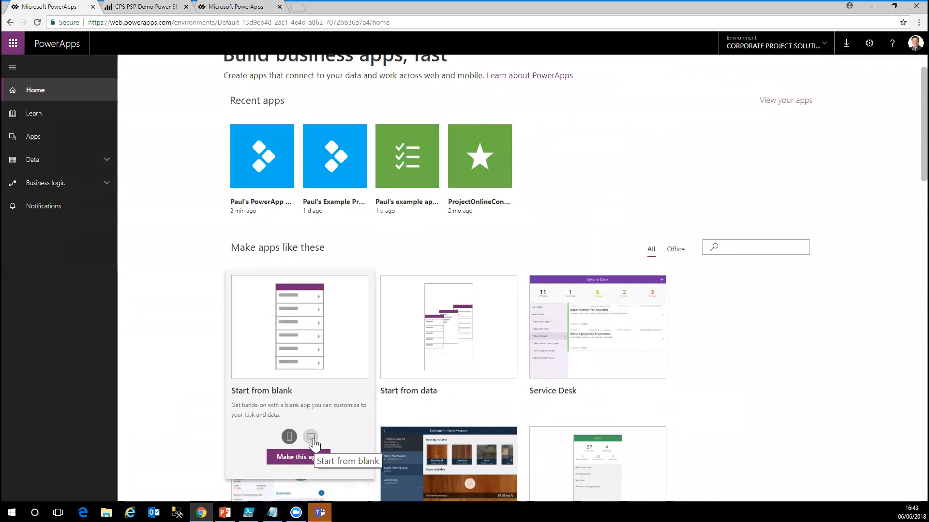
click(297, 462)
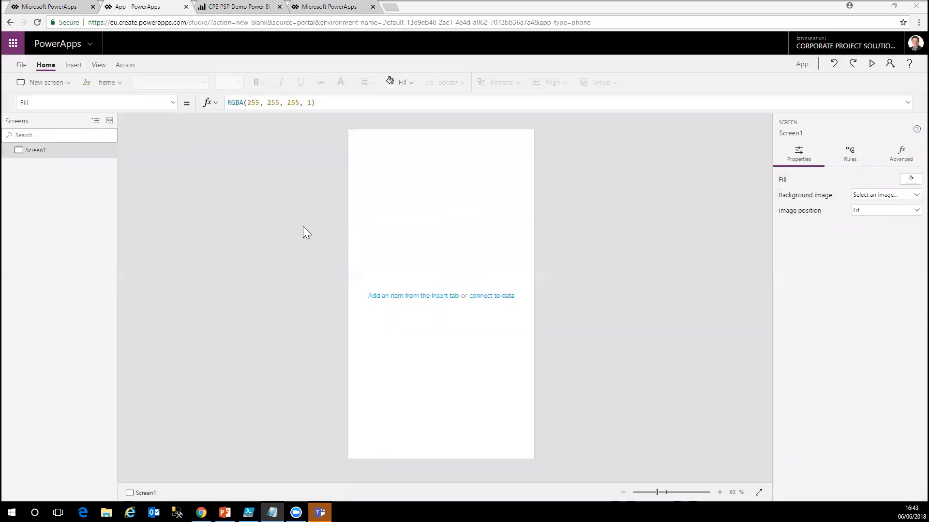
click(506, 296)
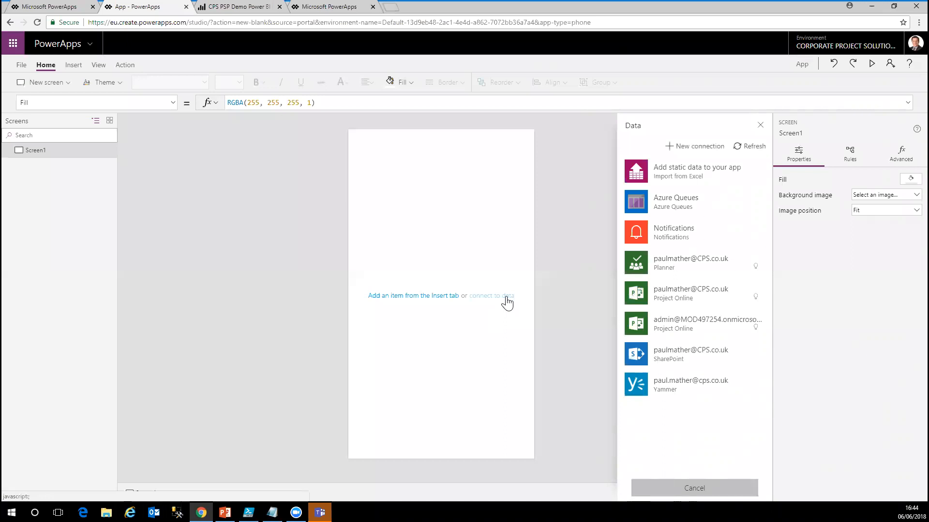
click(688, 292)
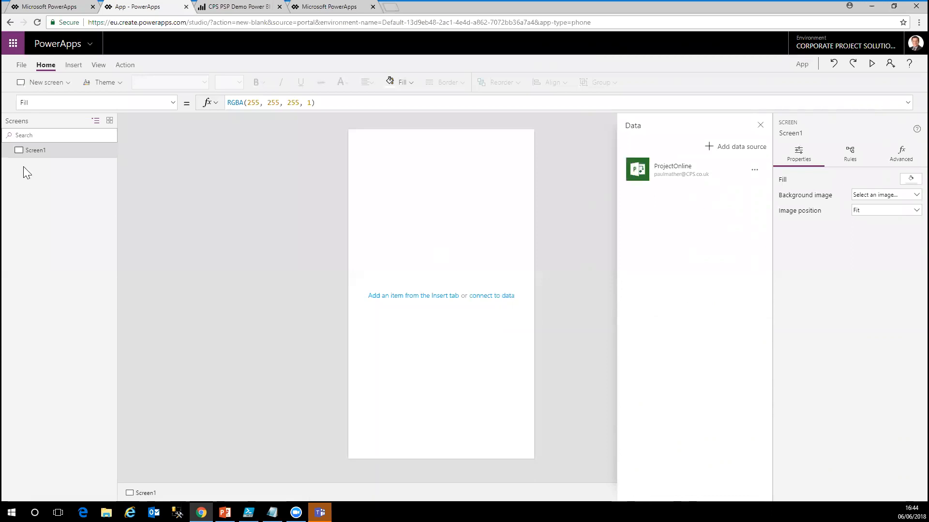
- Insert a vertical gallery on Screen1, change its layout to Title, and show its advanced properties
click(74, 65)
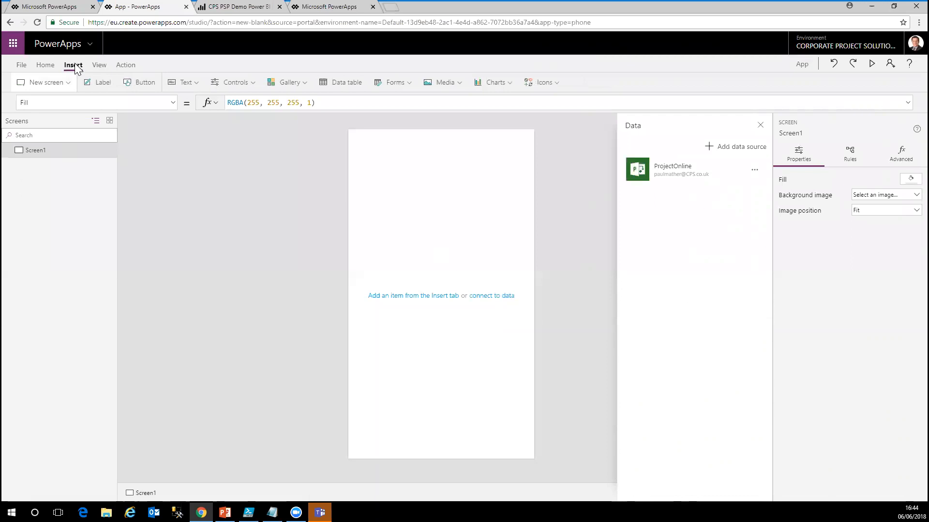
click(305, 83)
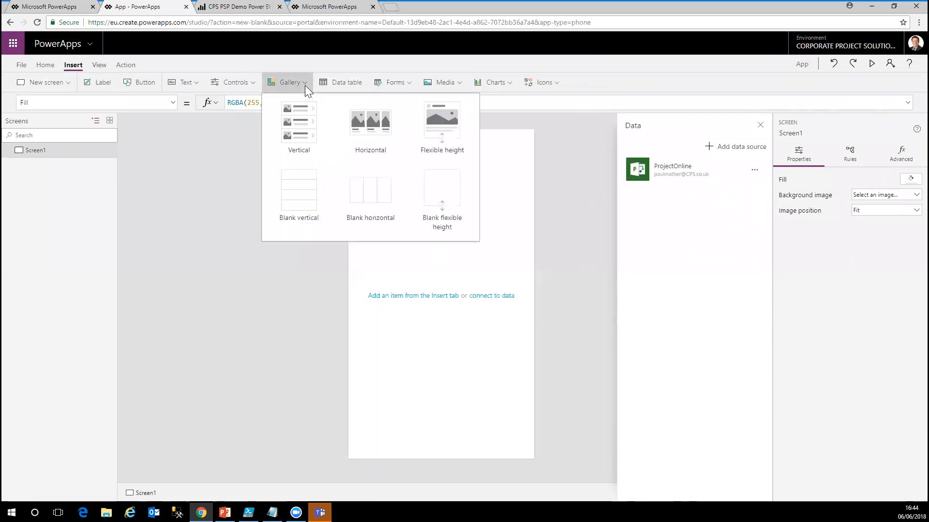
click(295, 122)
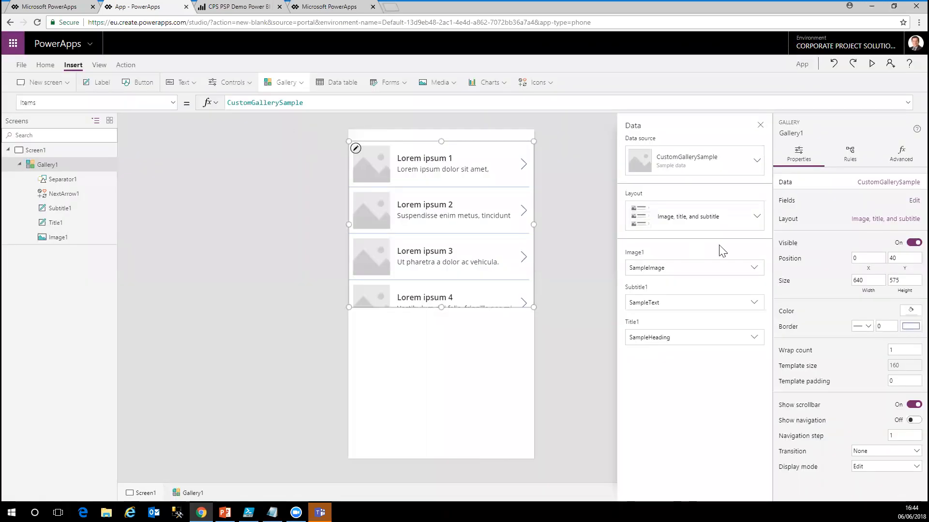
click(758, 219)
click(647, 290)
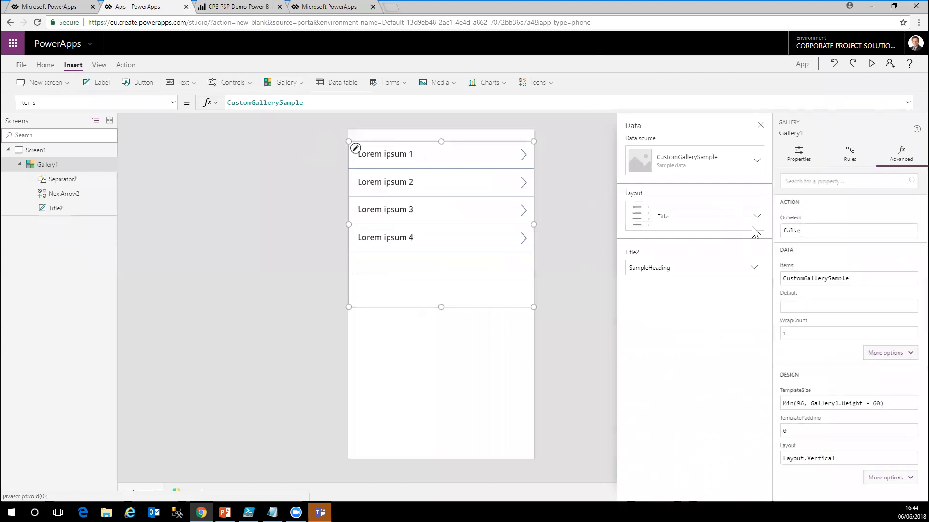
click(852, 282)
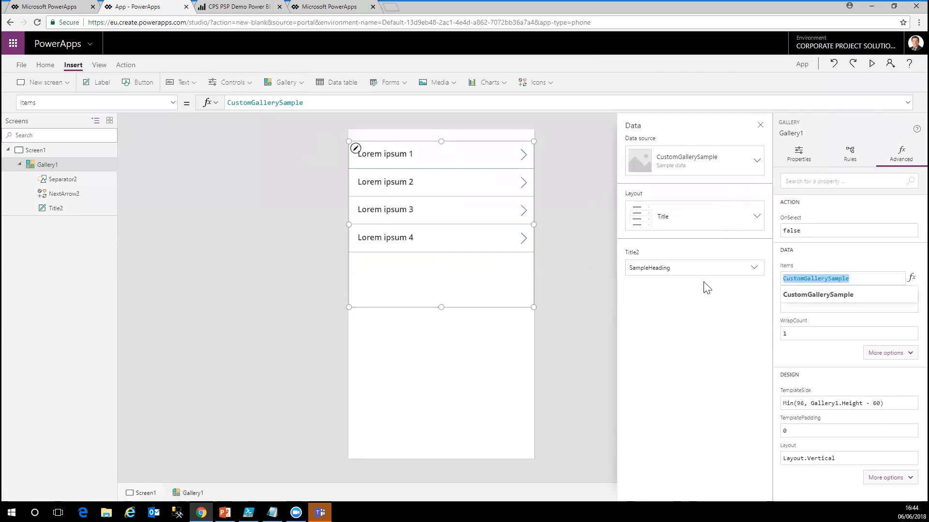
text(ProjectOnline.ListProjects("https://cpsglobal.sharepoint.com/sites/psp").value)
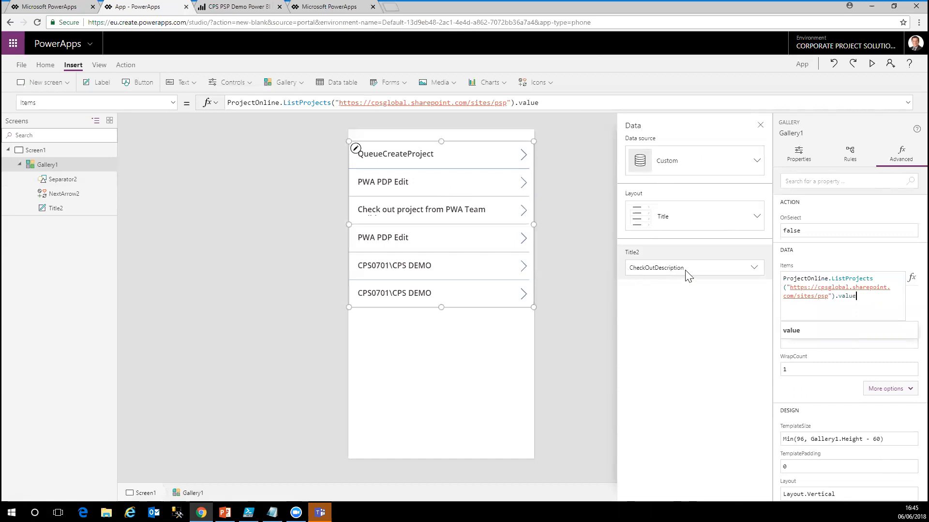
click(724, 276)
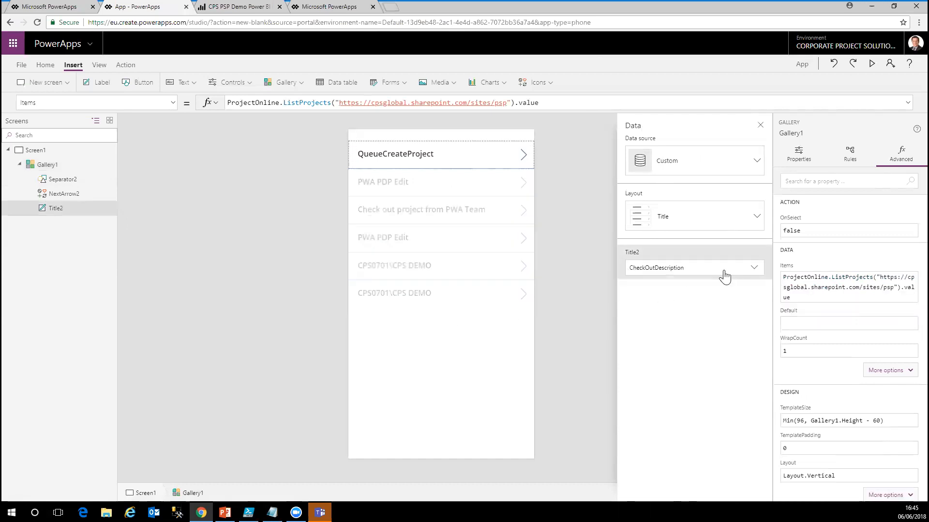
click(753, 270)
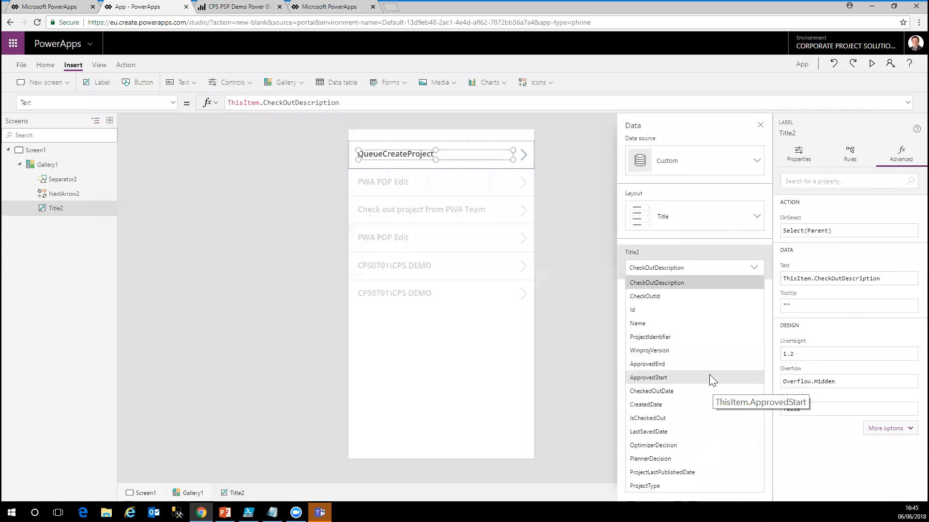
click(644, 325)
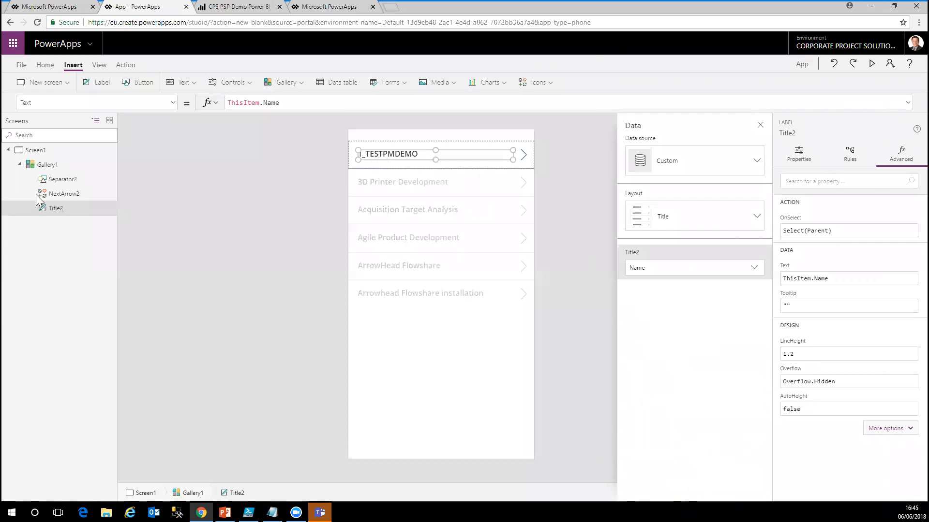
- Extend Gallery1 downward until it nearly fills the height of the phone screen
click(52, 168)
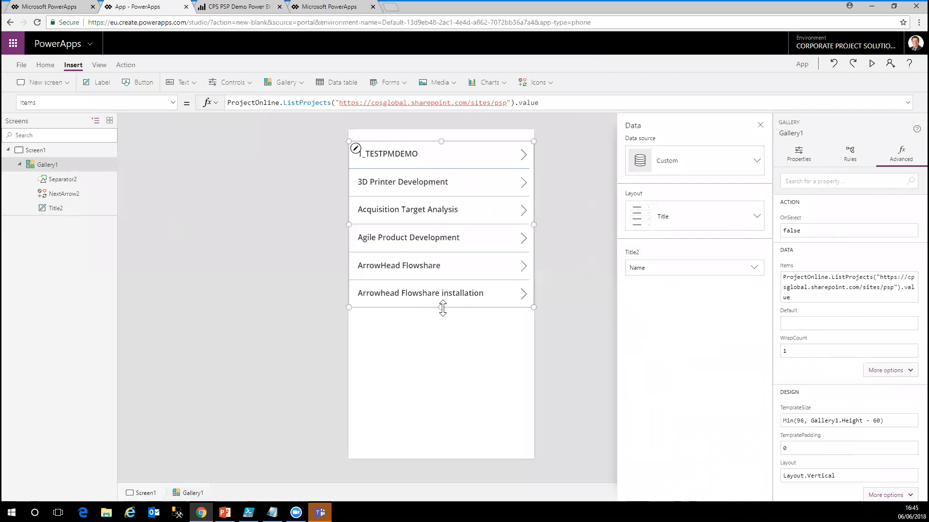
drag(441, 381, 442, 452)
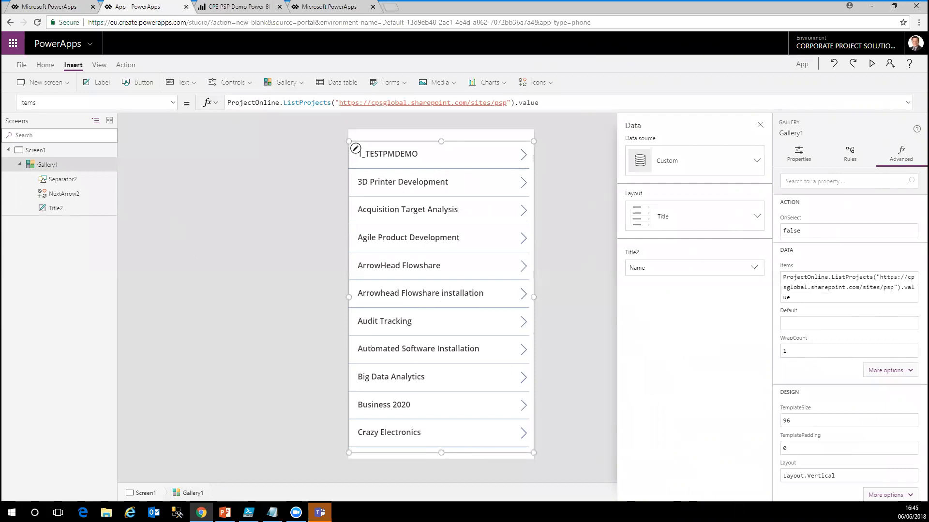
- Close the new phone app and discard its unsaved changes
click(186, 7)
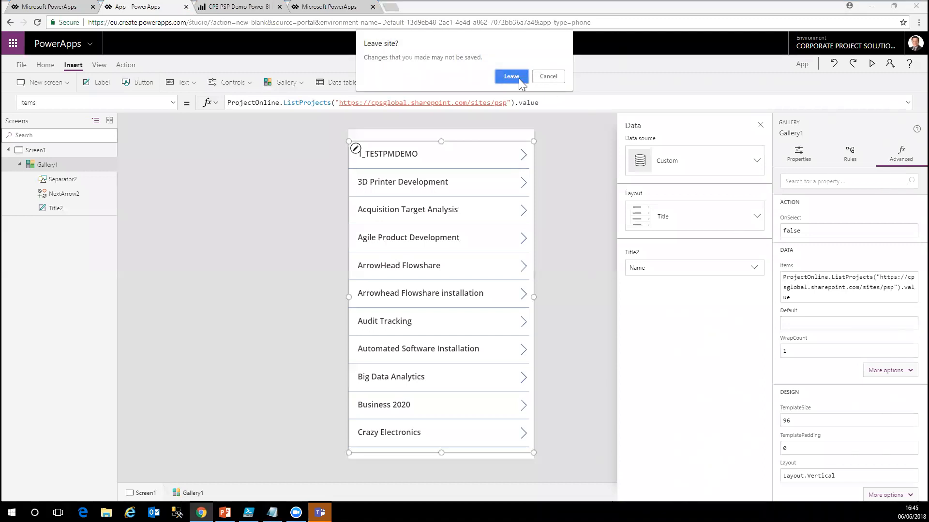
click(506, 76)
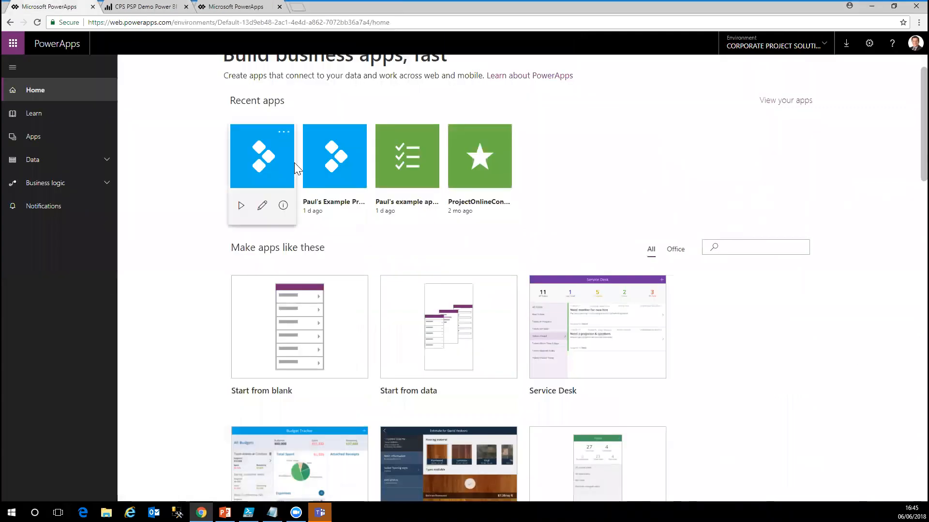
- Run the recent PowerApp & Project Online Demo app, open the 1_TESTPMDEMO project in it, and close the app
mouse_move(282, 160)
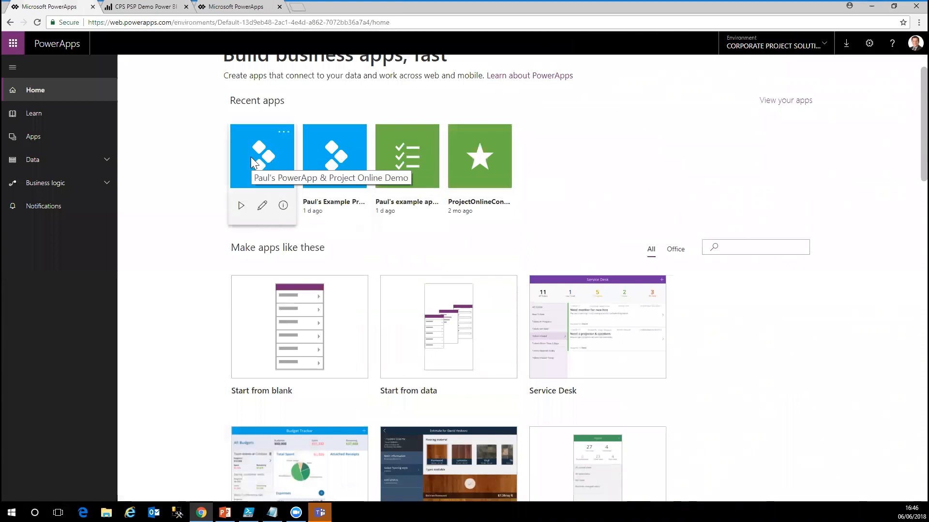
click(241, 206)
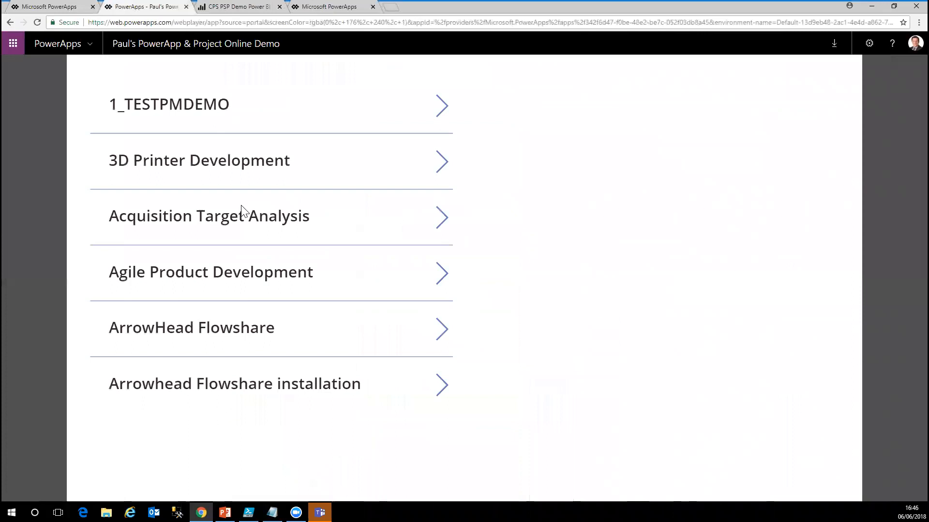
click(443, 110)
click(186, 7)
- Open the PowerApp & Project Online Demo app for editing, and switch back to the PowerApps home page
mouse_move(266, 172)
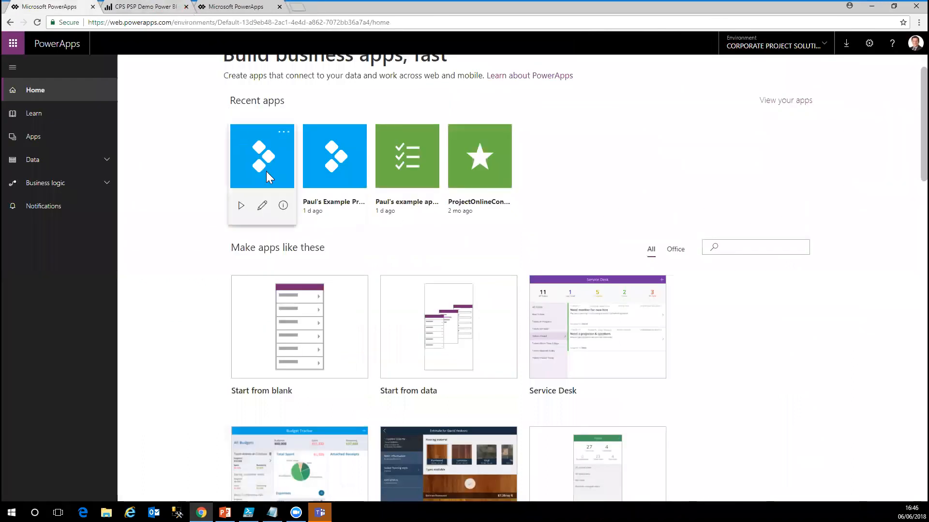
click(262, 205)
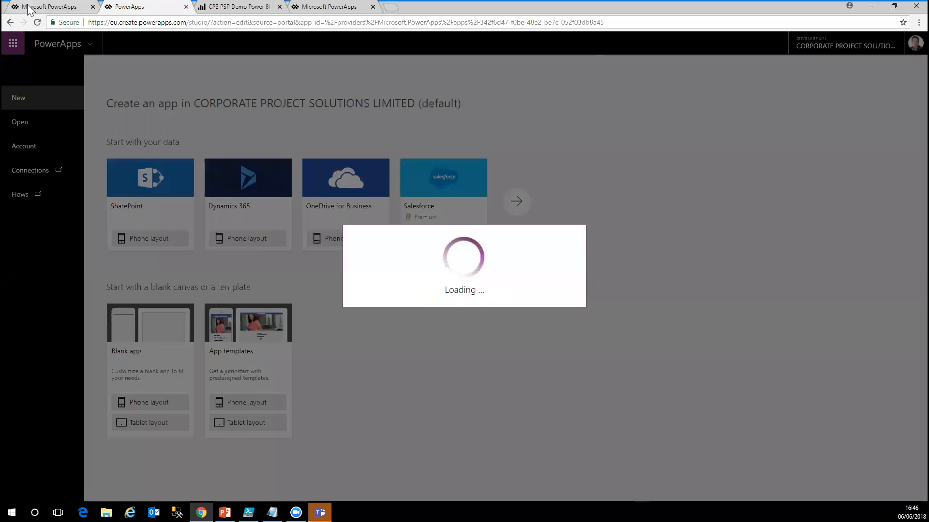
click(29, 5)
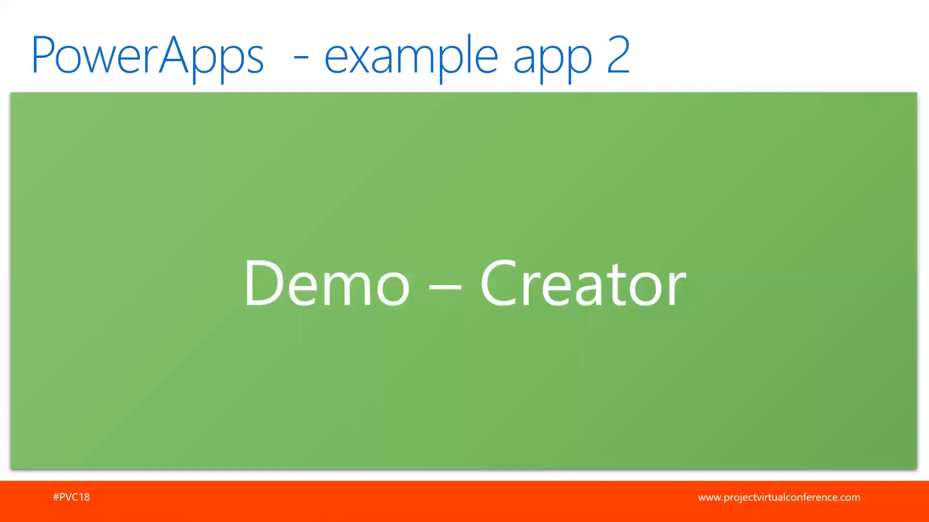
key(Right)
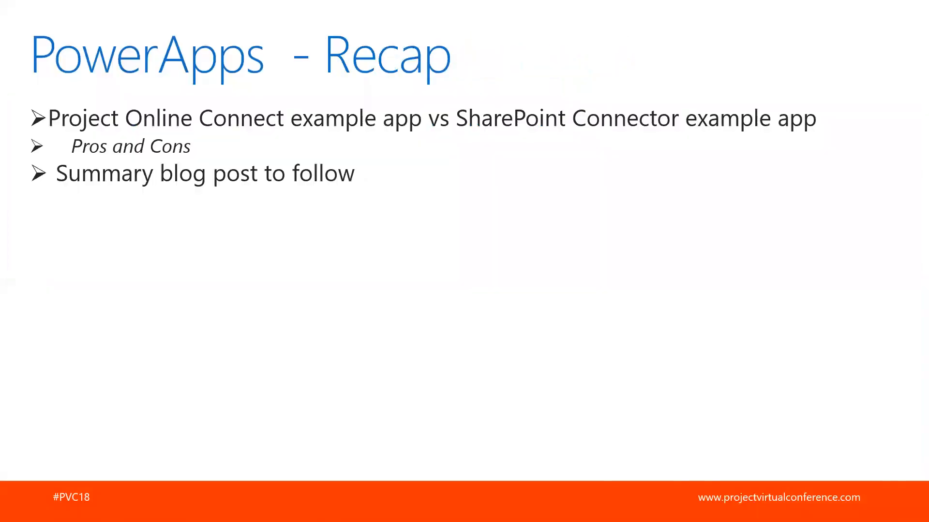